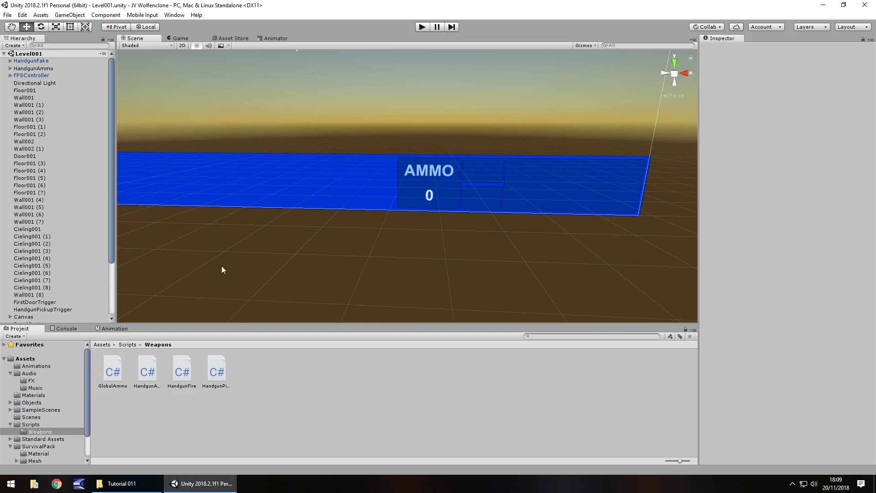
Step: Frame HandgunFake, then orbit and zoom the Scene view toward the stone walls and green door
double_click(36, 62)
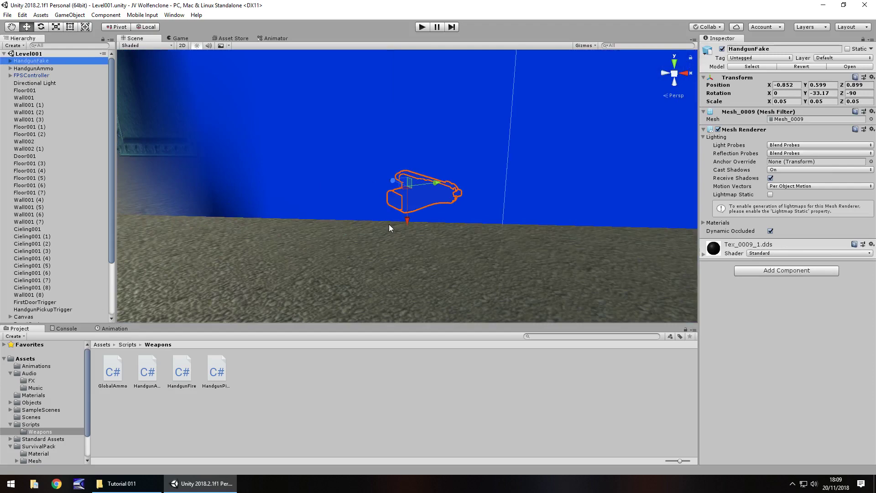
right_drag(434, 242, 311, 256)
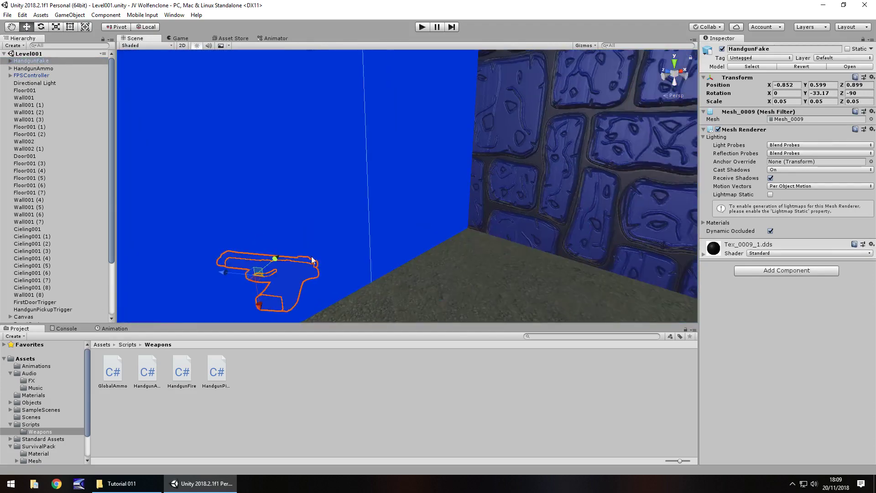
middle_drag(311, 256, 560, 265)
right_drag(560, 265, 319, 249)
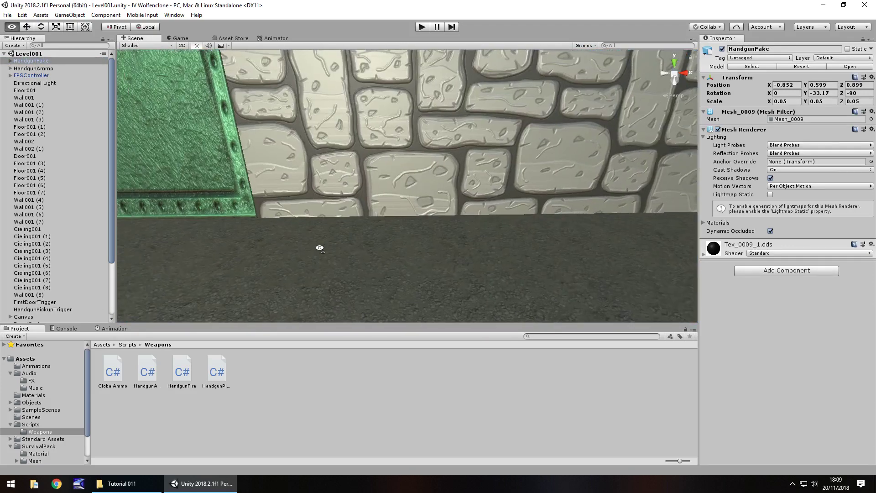
scroll(434, 209, up, 3)
right_drag(434, 209, 410, 216)
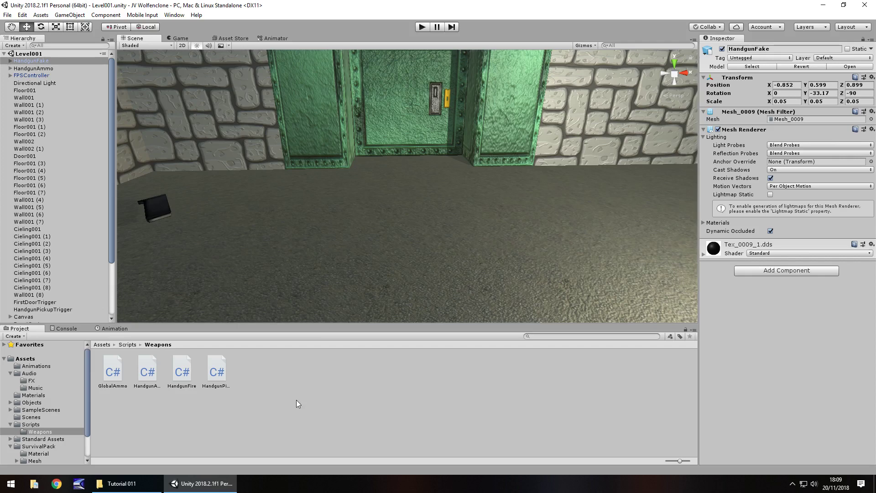
Step: Open HandgunFire.cs from Scripts/Weapons in Visual Studio and dismiss the feedback survey popup
double_click(183, 372)
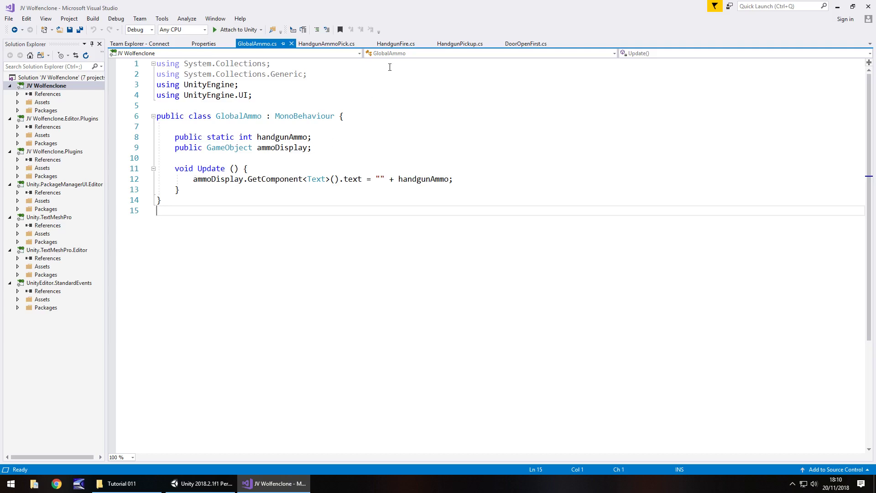
click(398, 46)
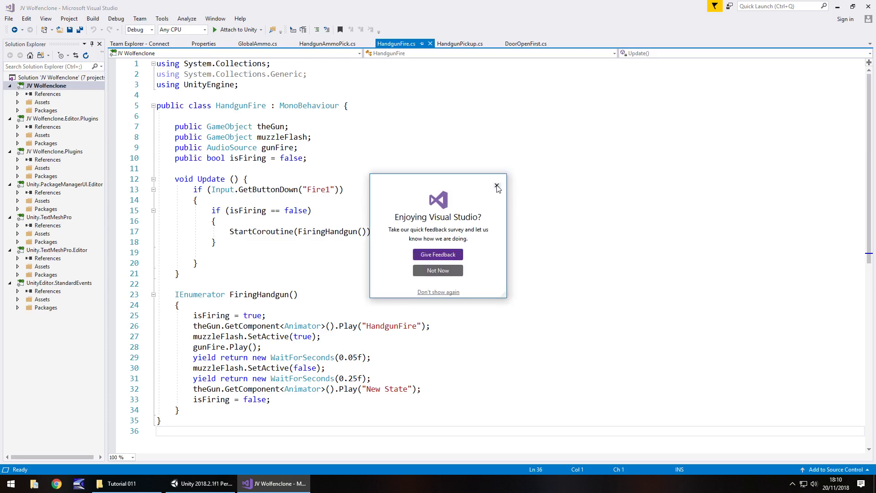
click(494, 182)
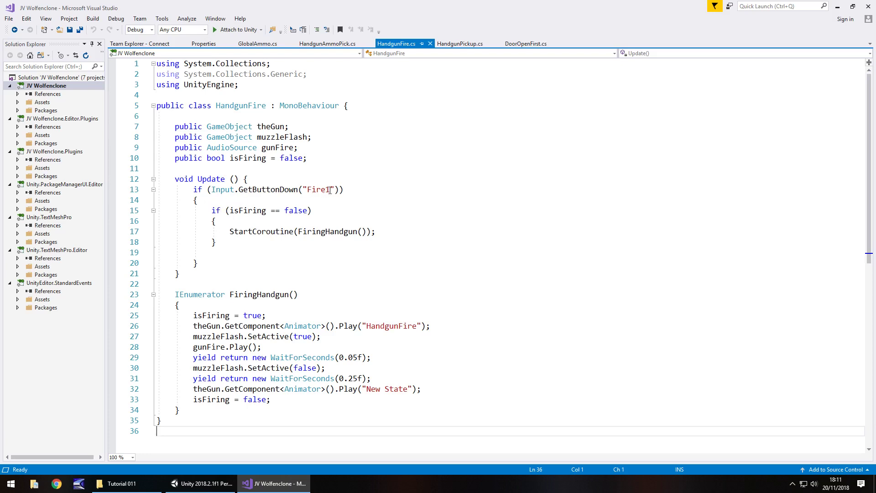
Step: Insert an empty `if (GlobalAmmo.handgunAmmo < 1) { }` block at the start of the Fire1 handler
click(243, 198)
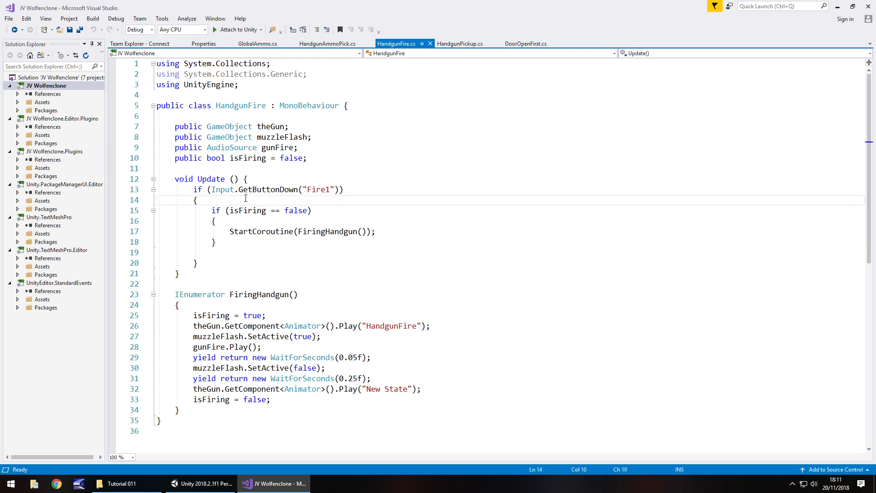
key(Return)
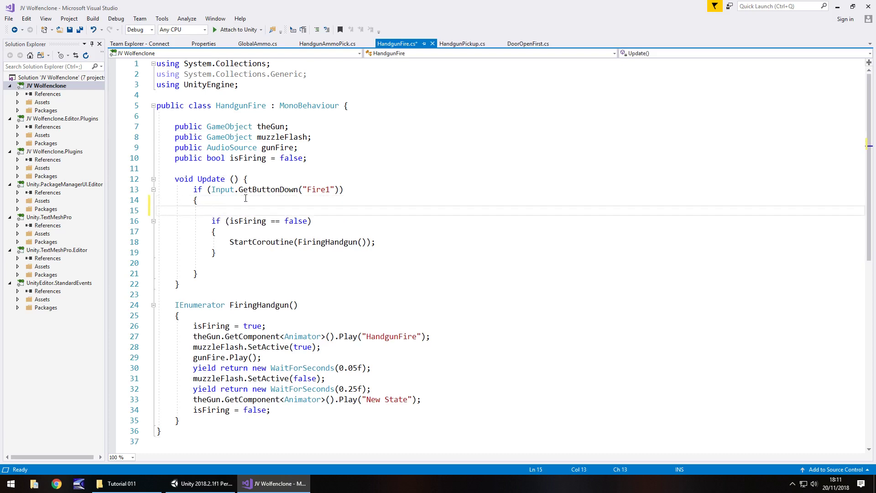
text(if ()
text(Glob)
text(alAmmo)
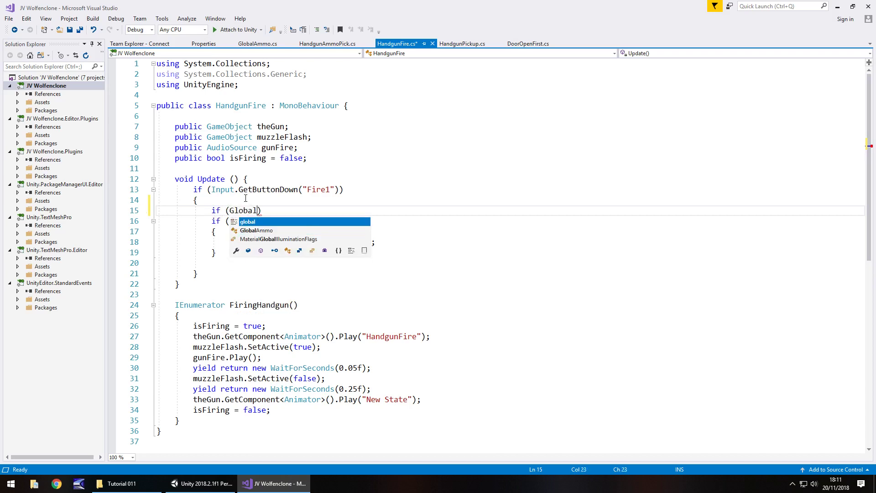
text(.)
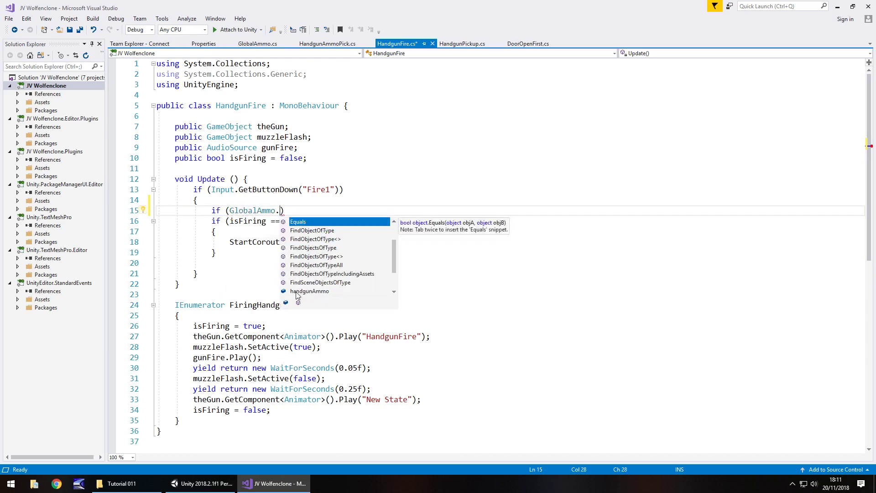
double_click(310, 291)
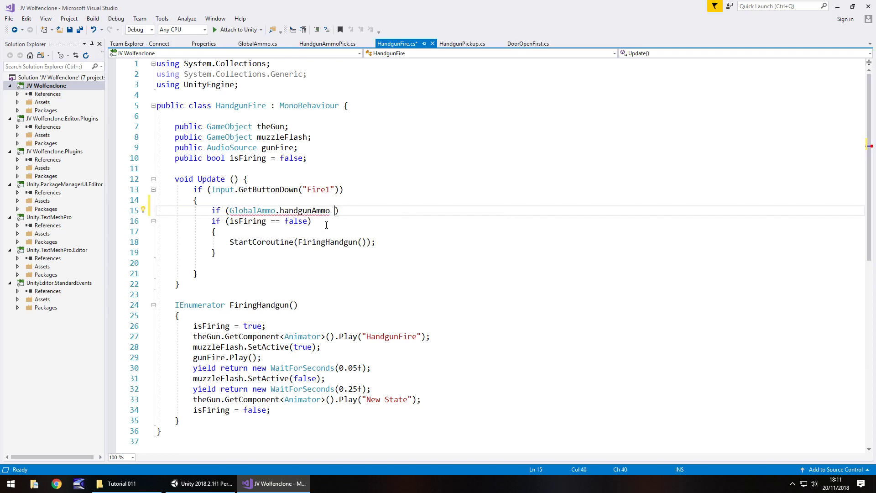
text(< 1) {)
key(Return)
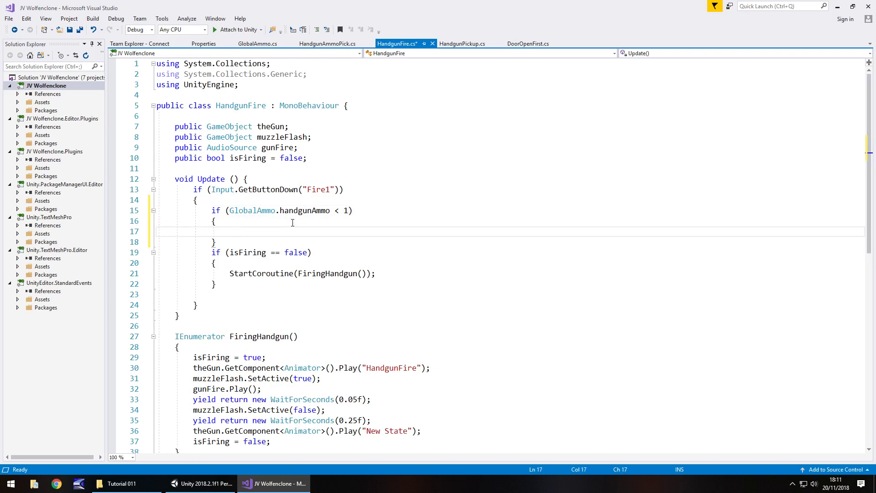
Step: Drag EmptyAmmo.mp3 from the Tutorial 011 folder into Unity's Assets/Audio/FX folder
click(215, 483)
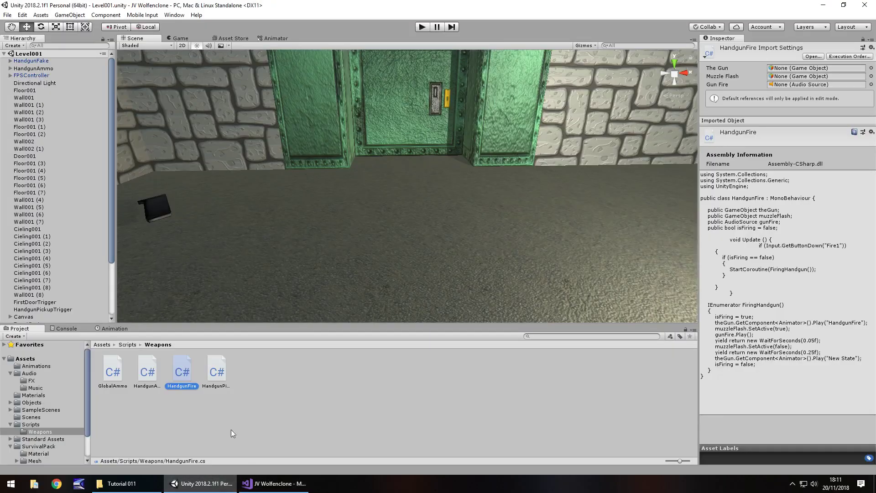
click(30, 380)
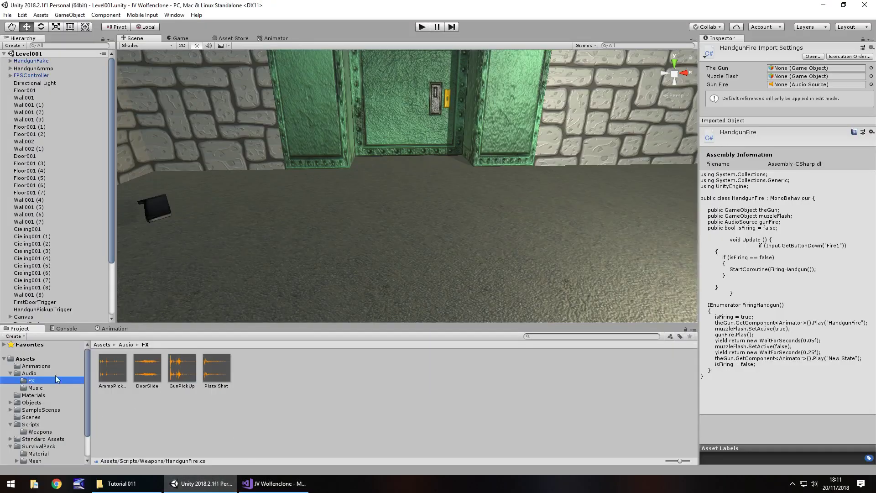
click(122, 483)
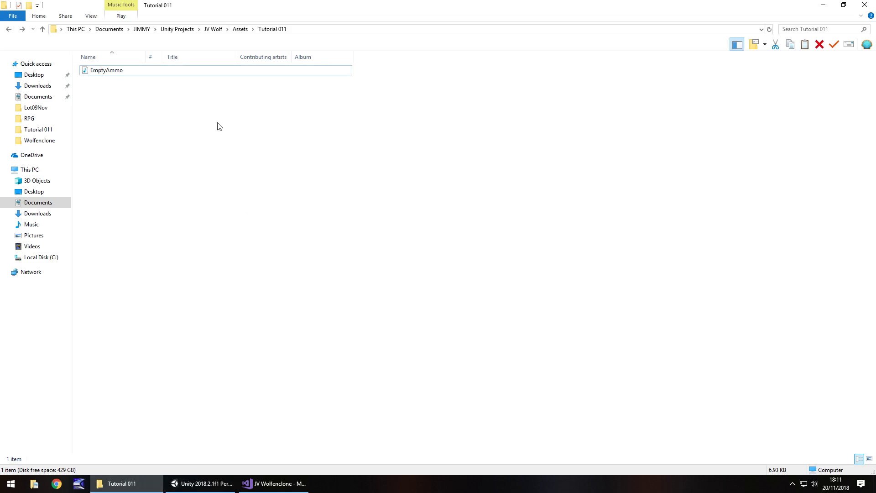
drag(97, 70, 275, 373)
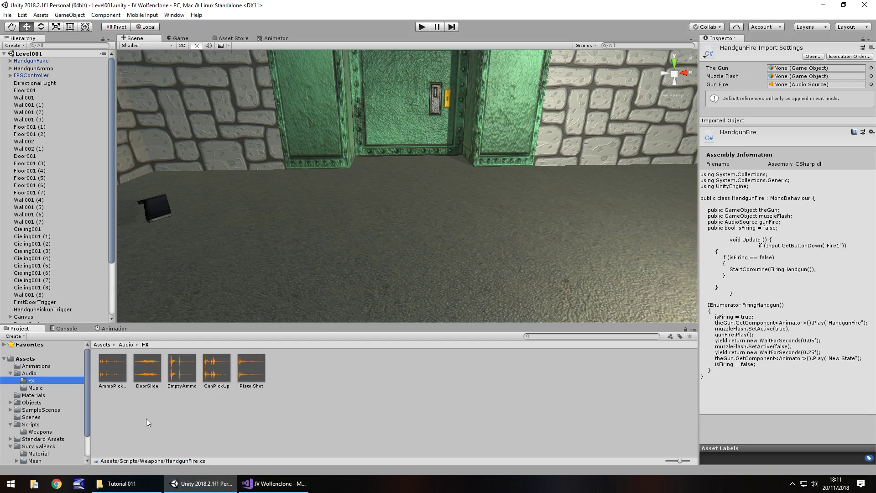
Step: Duplicate FPSController's FX AmmoPickup as AmmoEmpty and set its Audio Source clip to EmptyAmmo
click(10, 76)
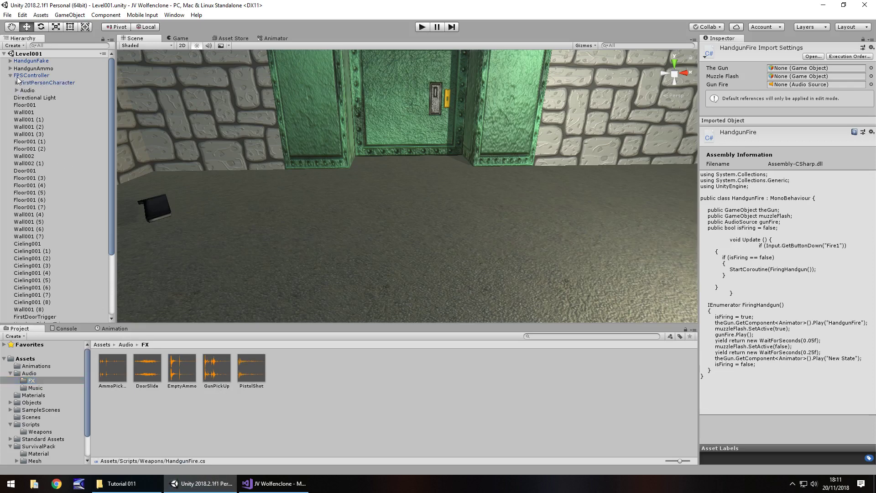
click(29, 90)
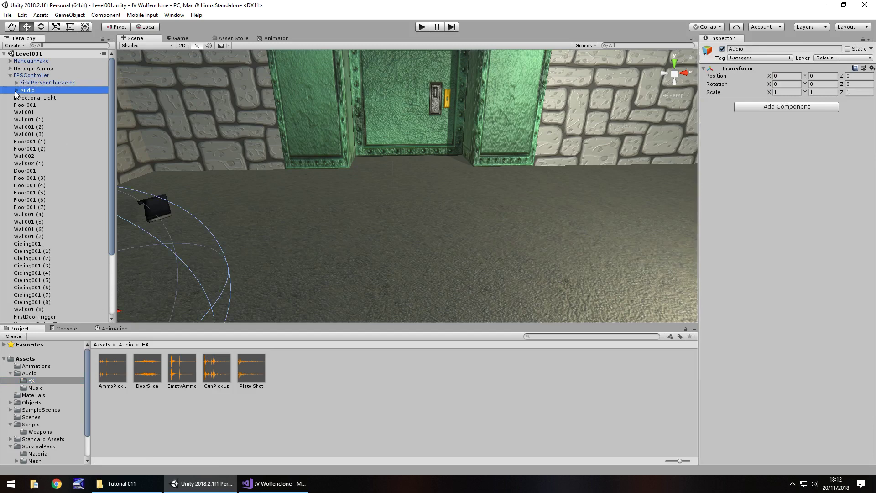
click(17, 91)
click(23, 98)
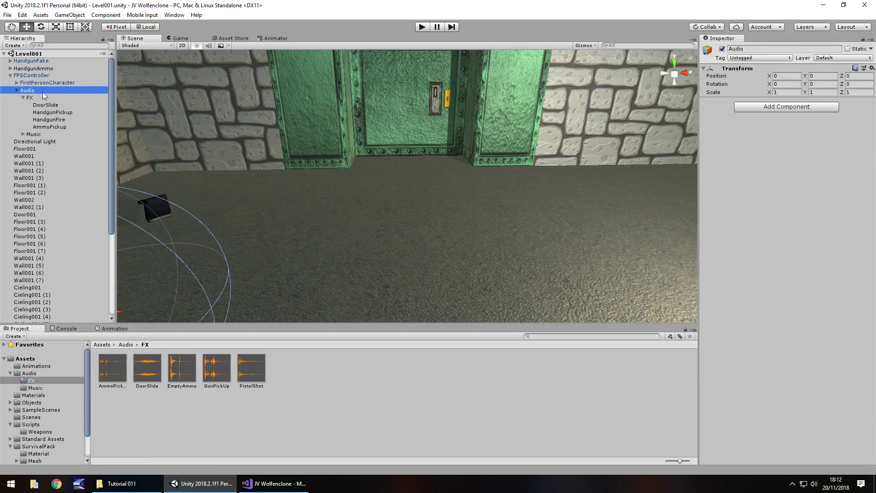
click(49, 127)
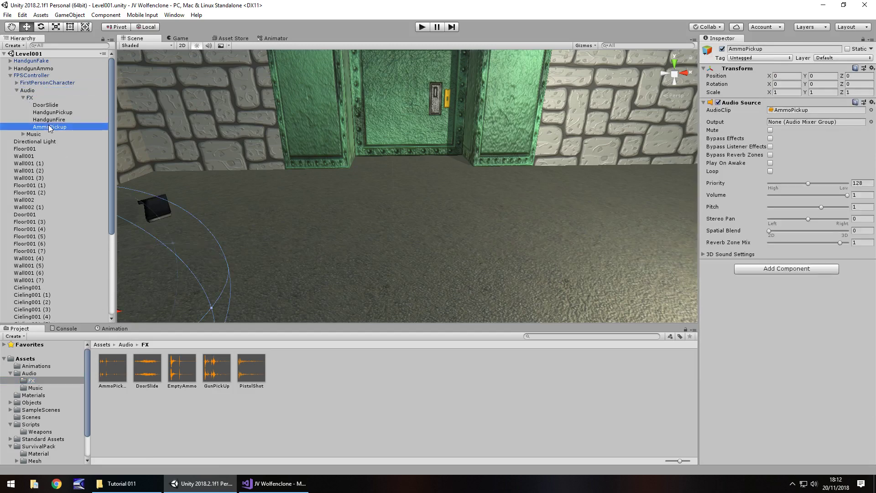
key(ctrl+d)
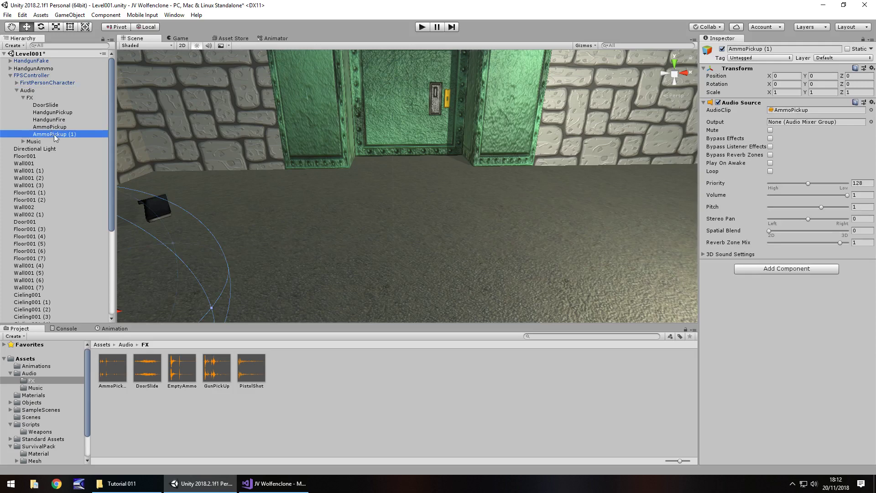
click(55, 135)
drag(50, 134, 87, 133)
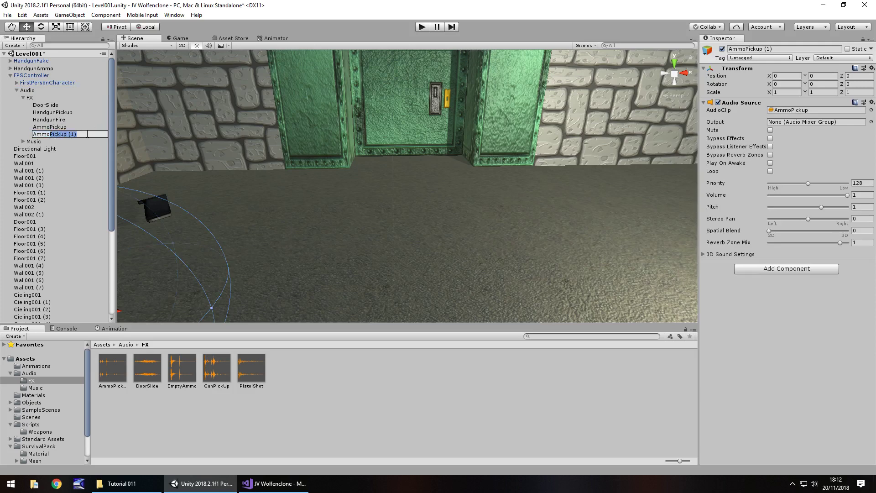
text(Empty)
key(Return)
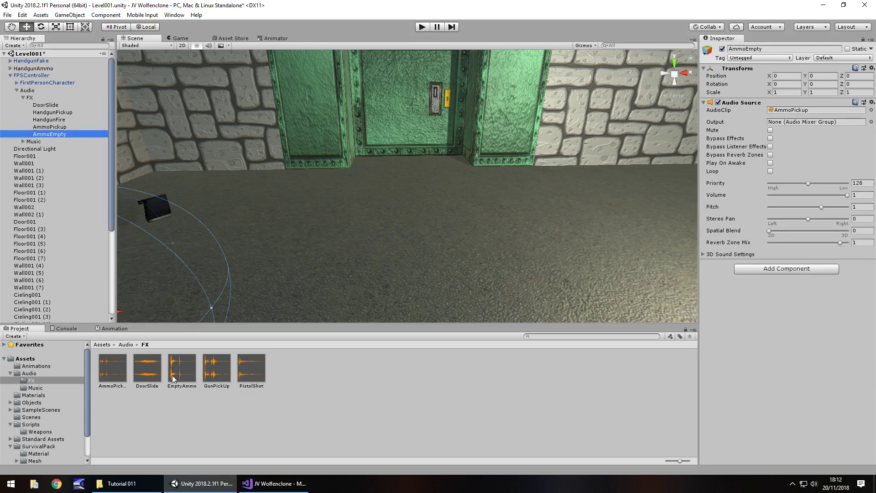
drag(180, 371, 796, 110)
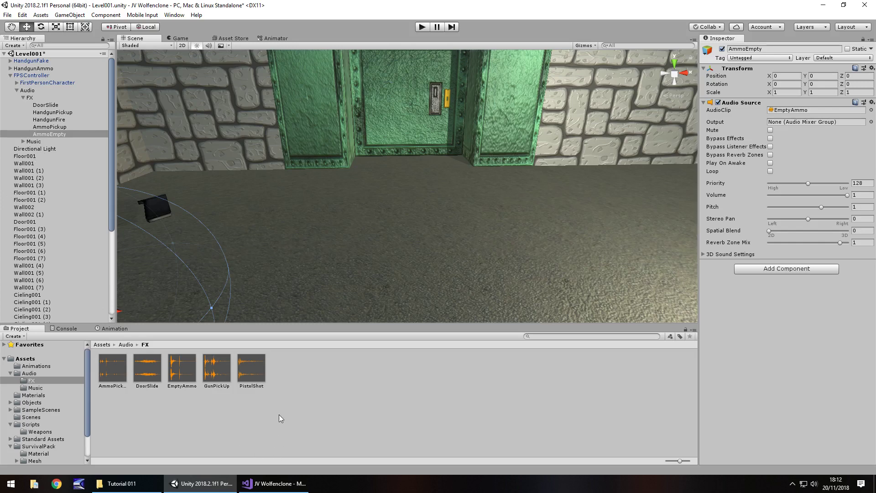
Step: Declare 'public AudioSource emptySound;' below the isFiring field in HandgunFire.cs
click(292, 482)
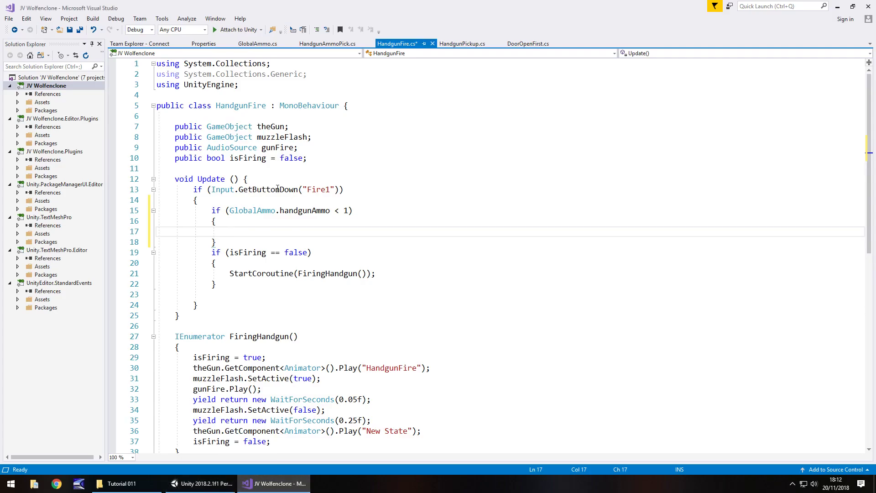
click(319, 158)
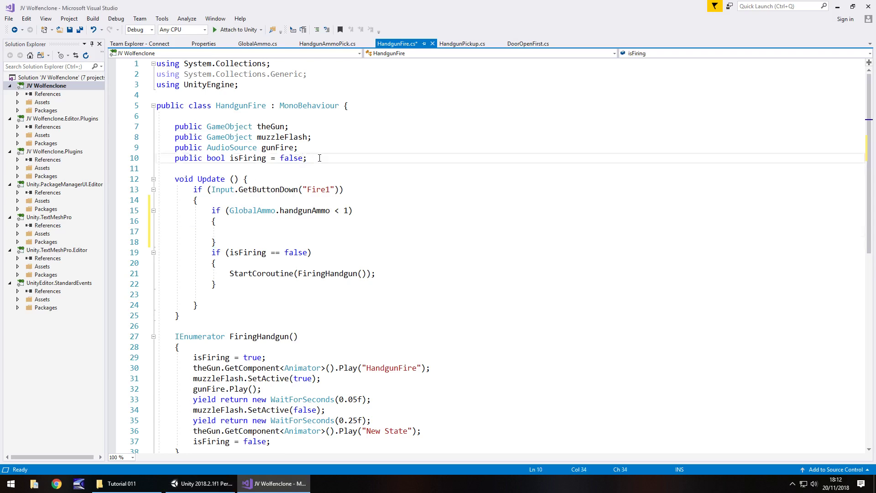
key(Return)
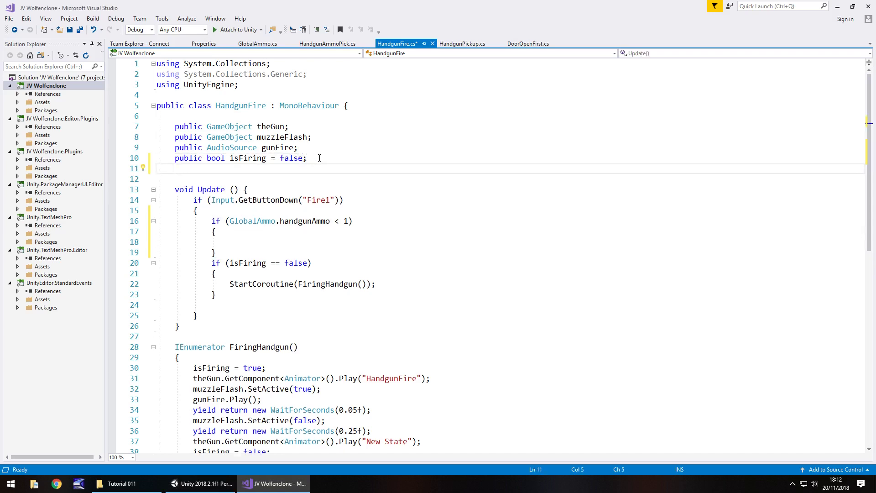
text(public A)
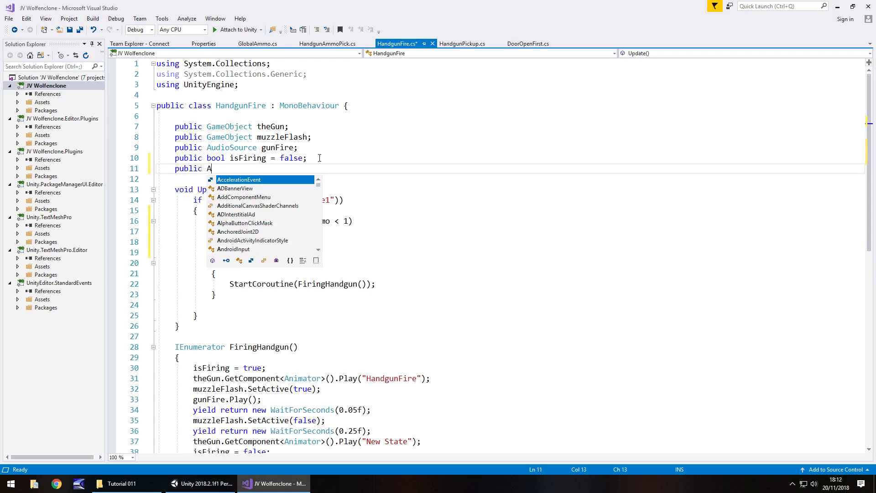
text(udioSource )
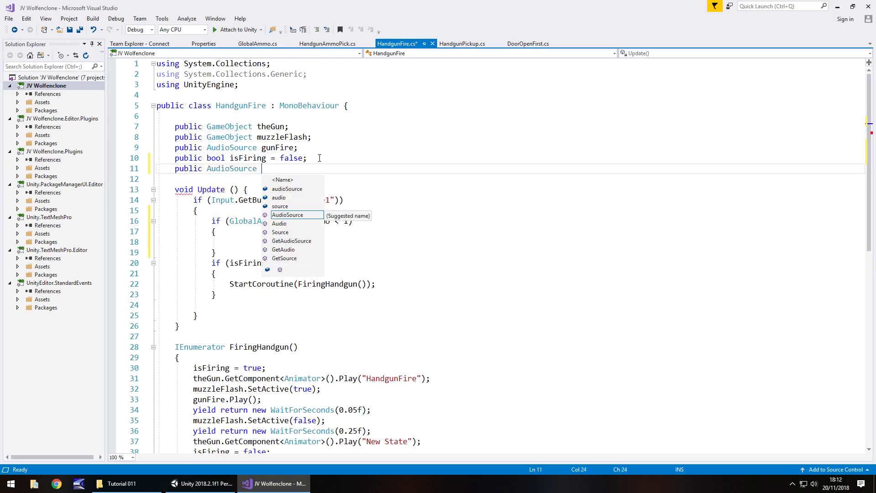
text(empt)
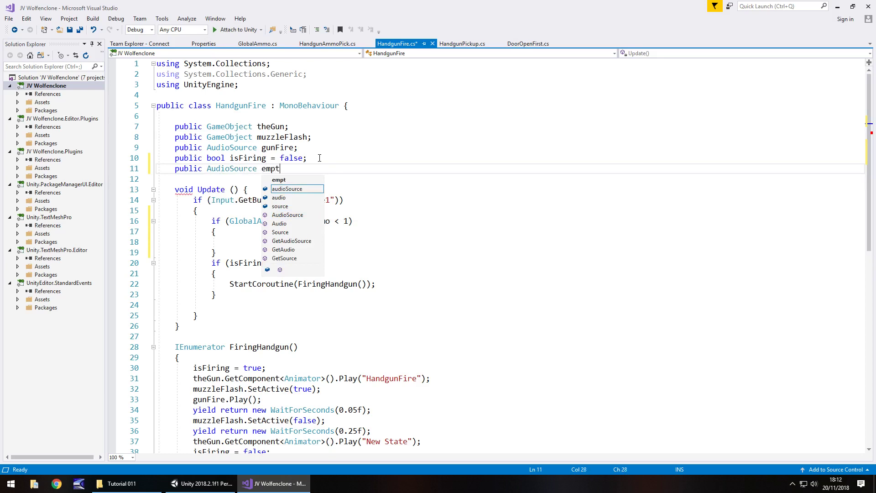
text(ySound;)
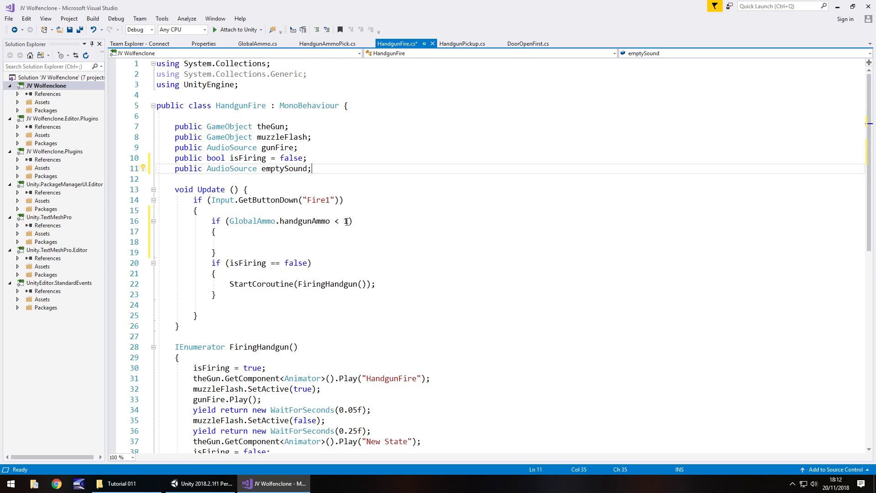
Step: Add 'emptySound.Play();' inside the ammo-below-1 block and save the script
click(289, 239)
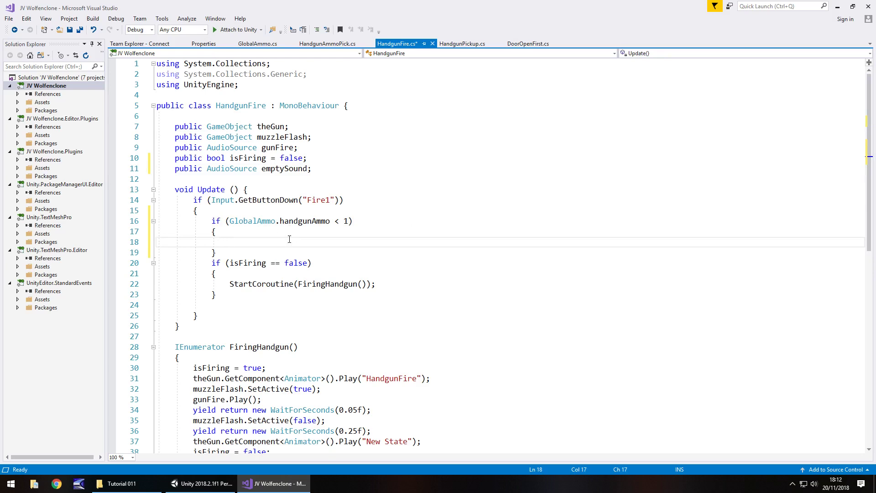
text(empt)
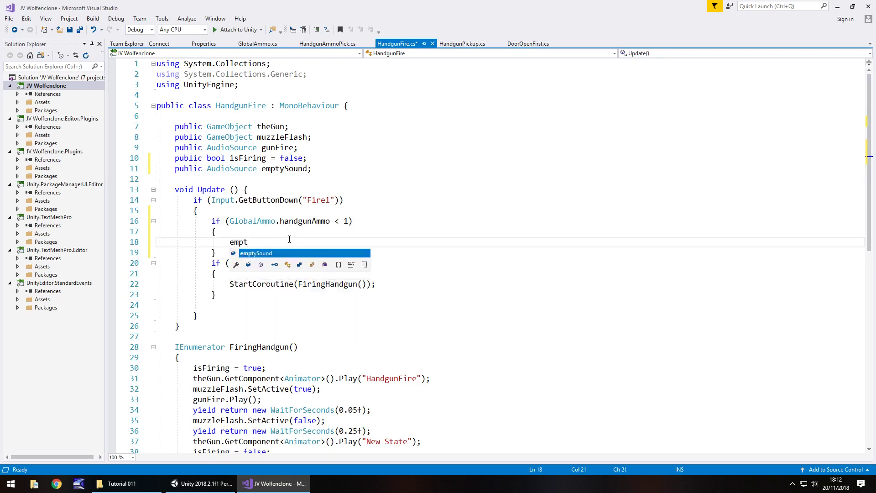
text(ySound.Play();)
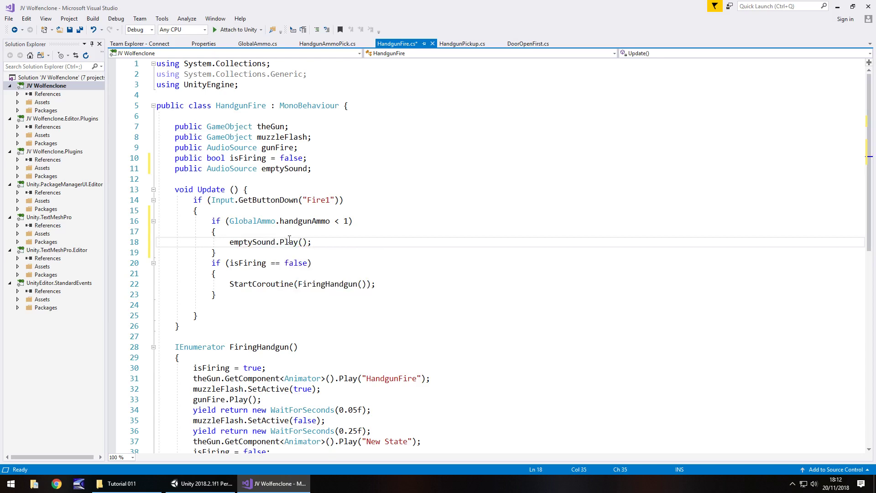
scroll(277, 318, down, 5)
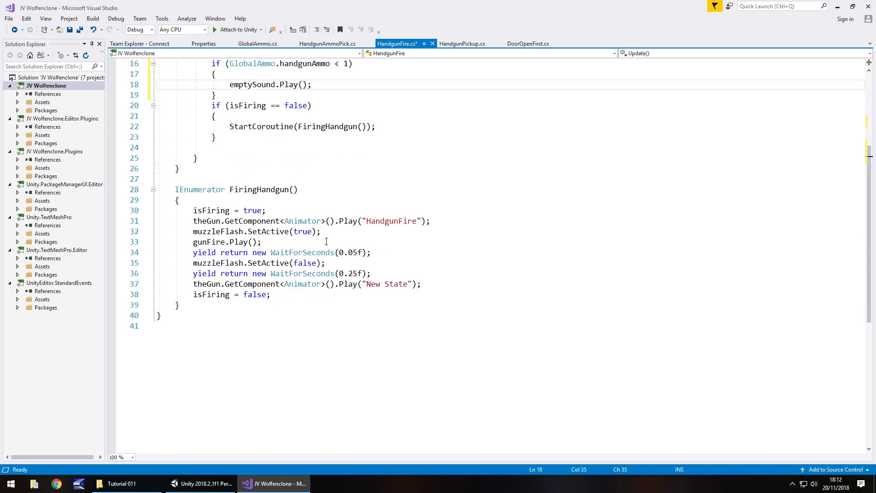
scroll(326, 242, up, 2)
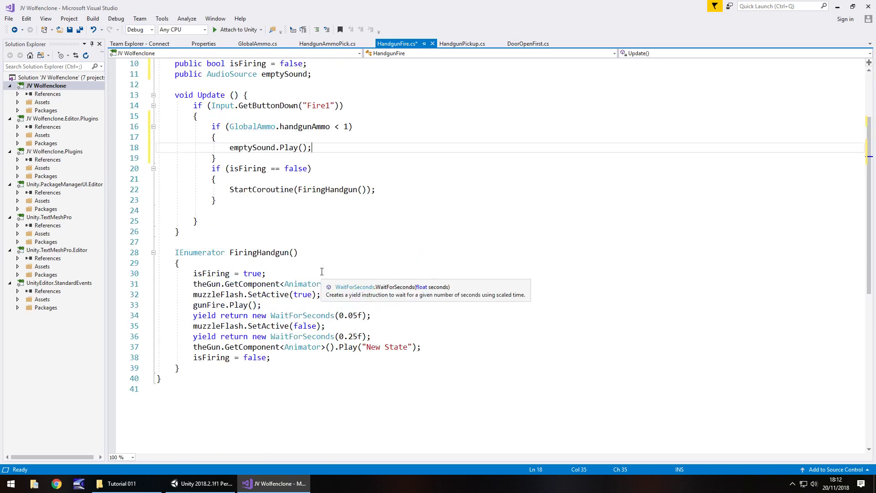
click(231, 160)
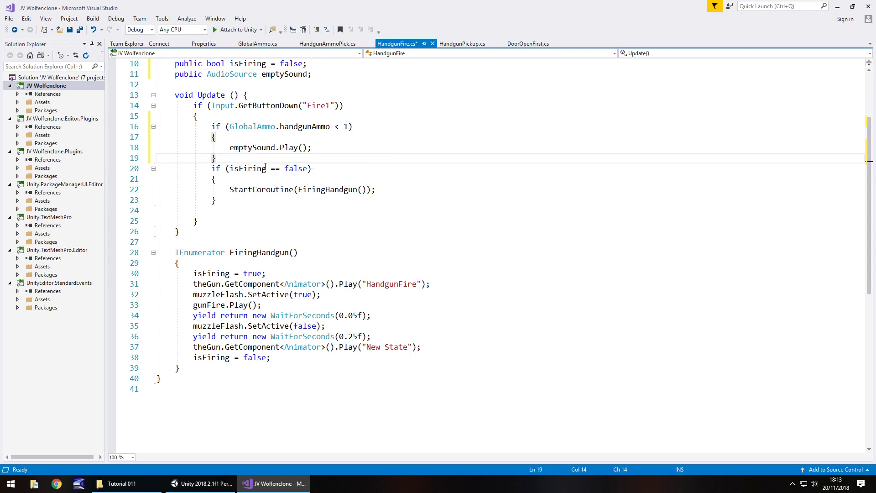
key(ctrl+s)
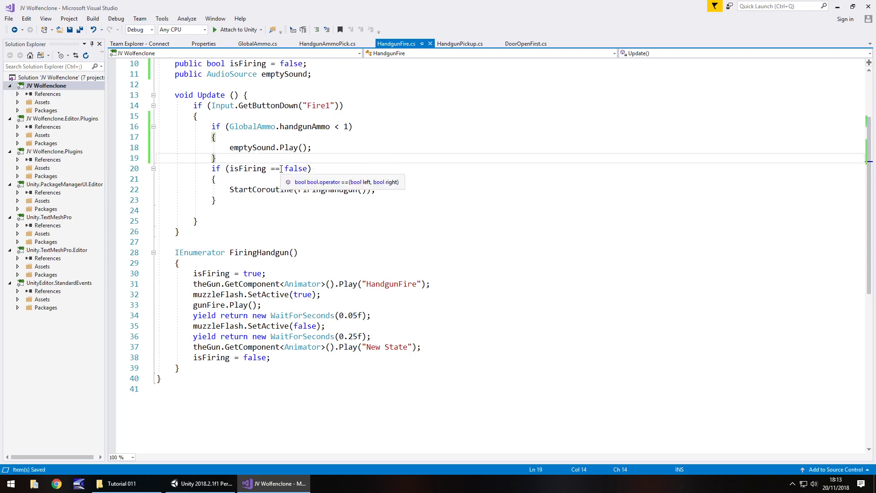
right_click(257, 211)
click(194, 484)
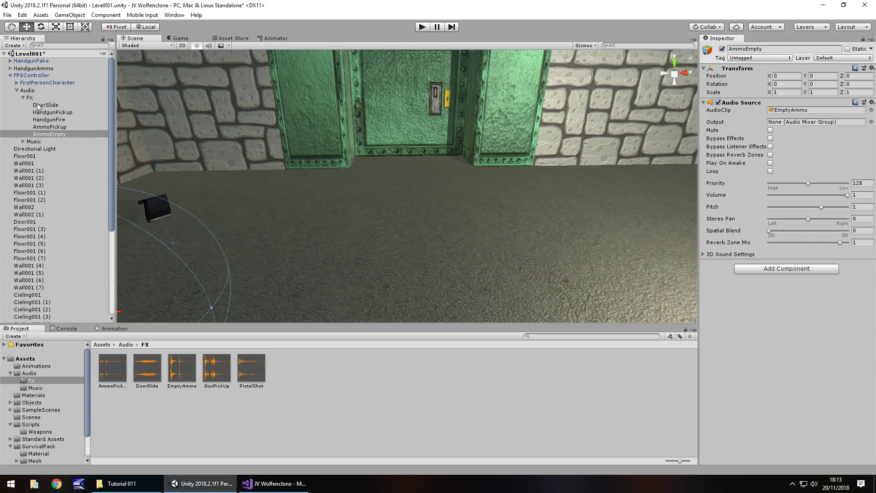
Step: Set the Handgun's Empty Sound field to the AmmoEmpty object
click(17, 83)
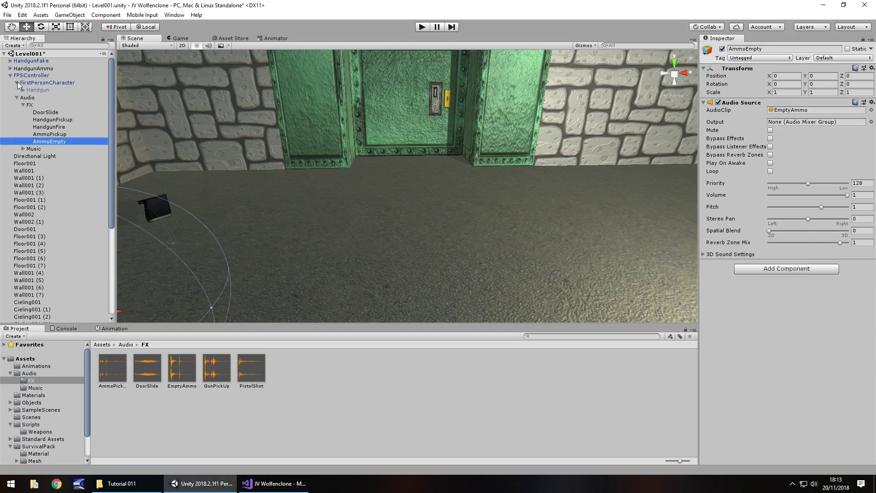
click(36, 89)
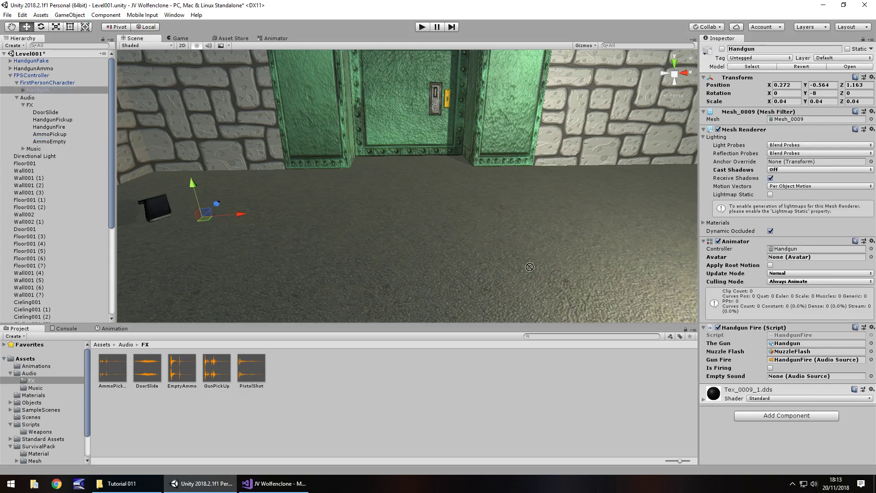
drag(529, 267, 803, 376)
Step: Play the level, pick up the handgun, fire twice with 0 ammo, then stop
click(423, 27)
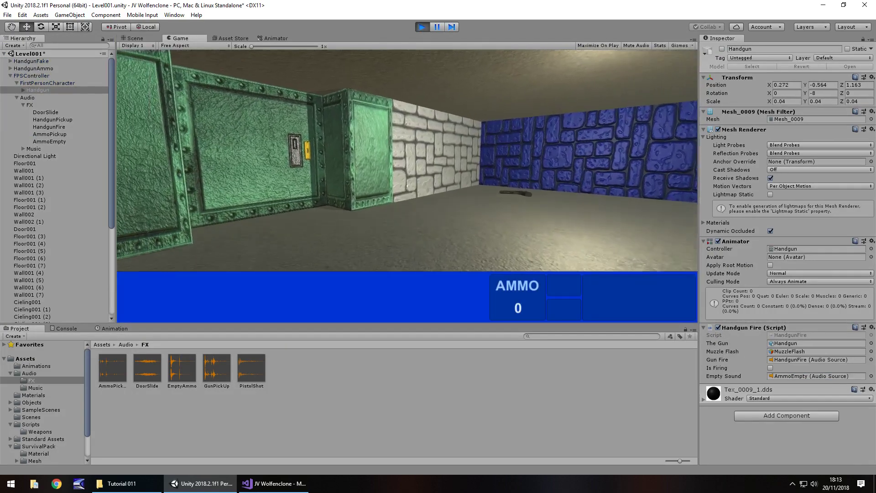
key(w)
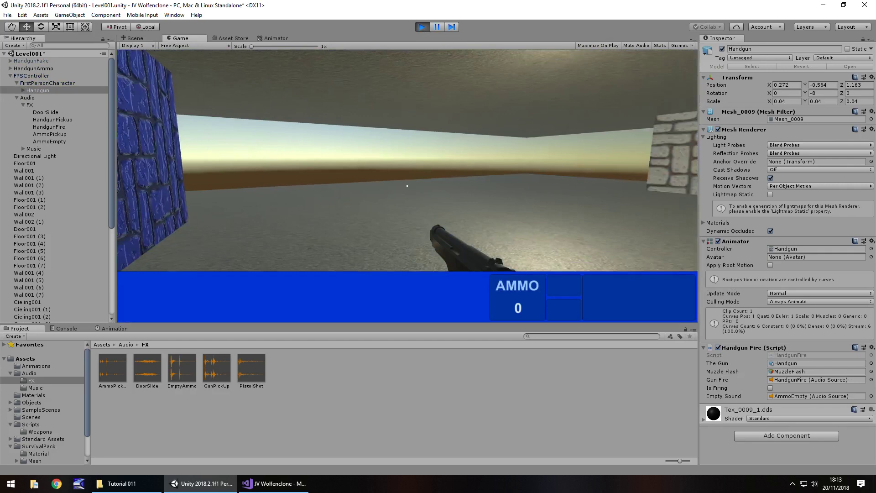
click(407, 186)
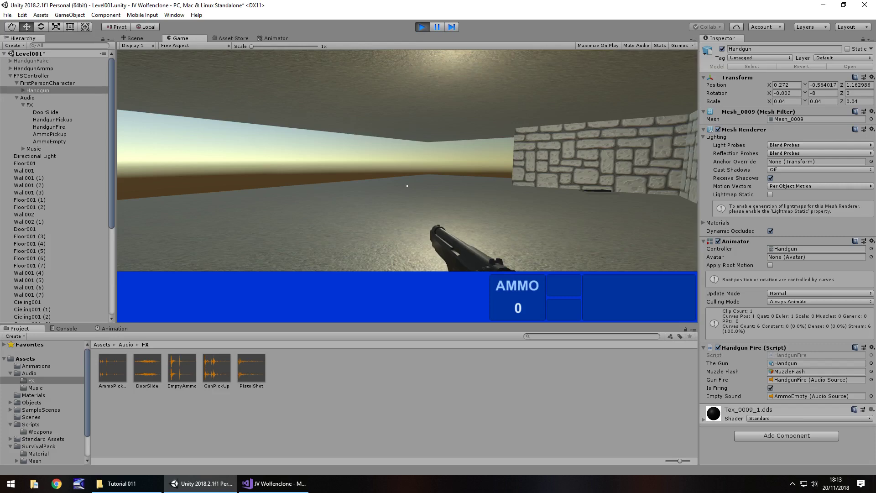
click(407, 186)
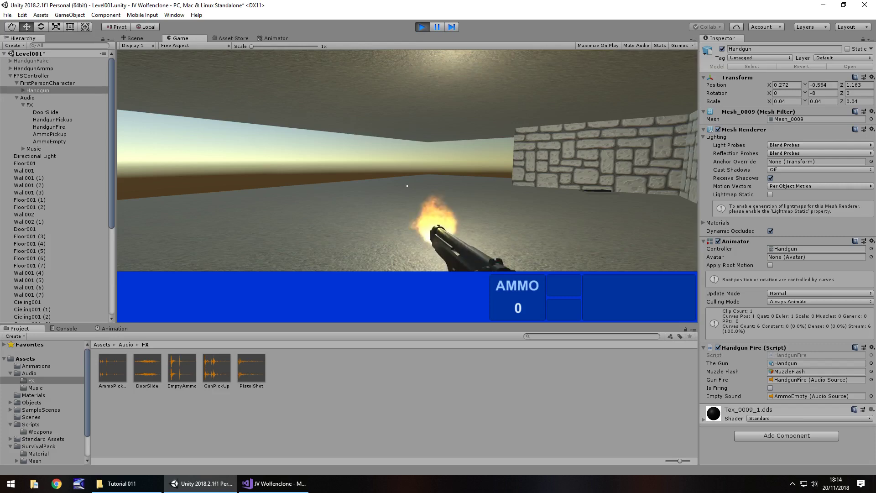
key(ctrl+p)
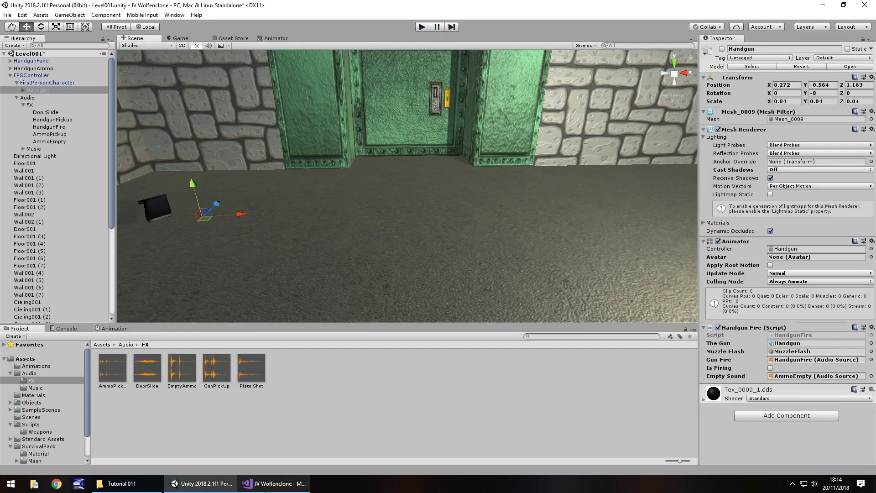
Step: Add an empty else branch after the handgunAmmo < 1 check in HandgunFire.cs
click(274, 483)
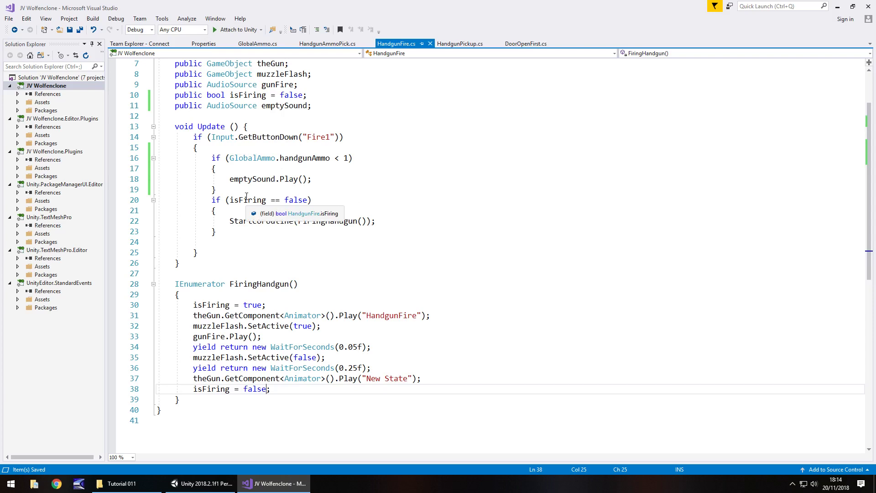
click(226, 191)
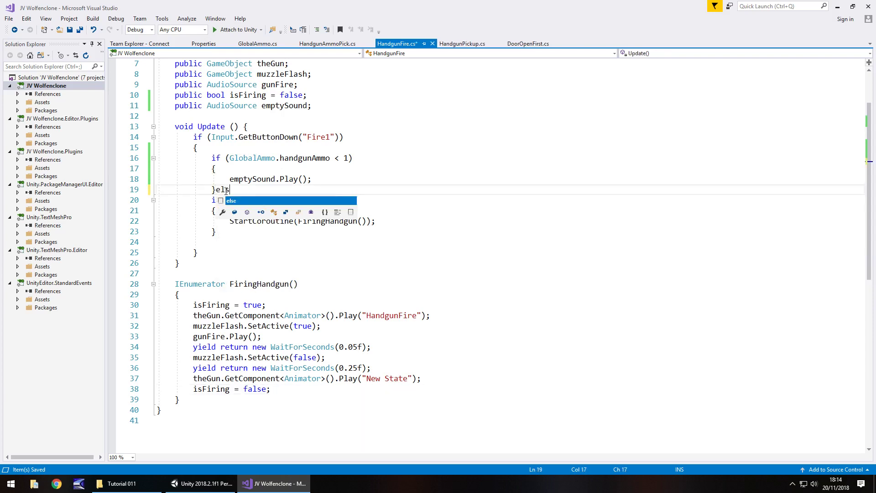
key(Return)
text(else)
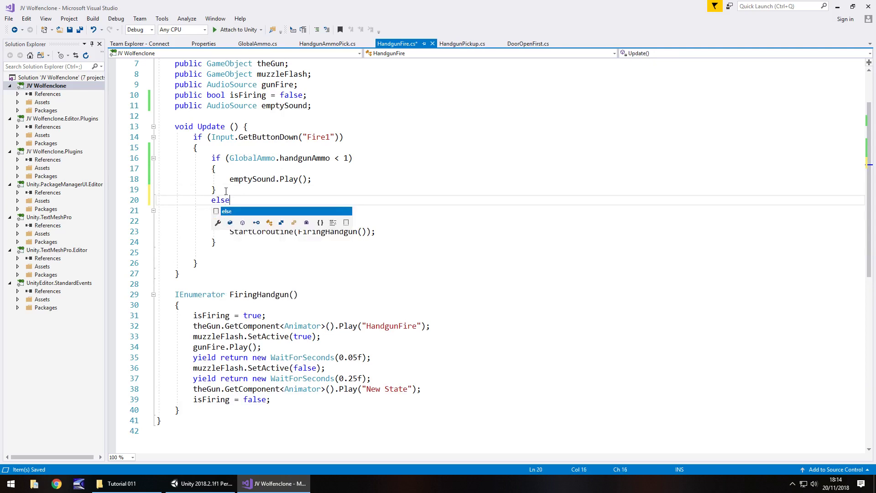
text( {)
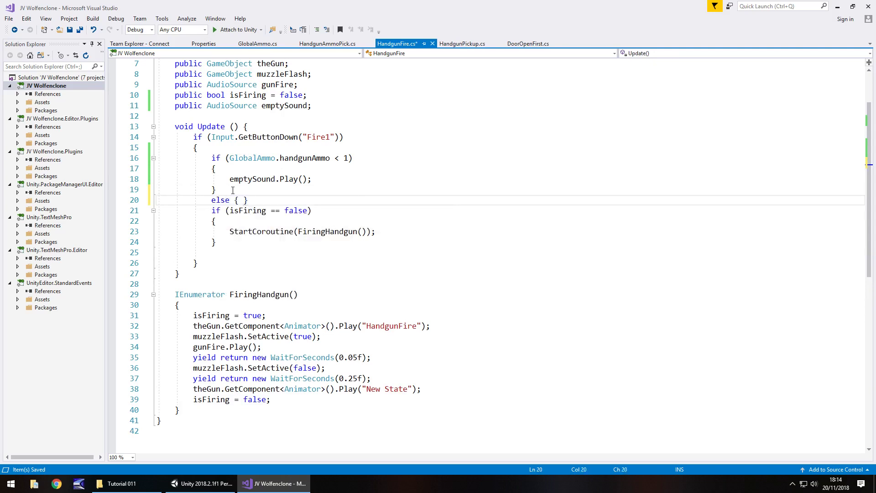
key(Return)
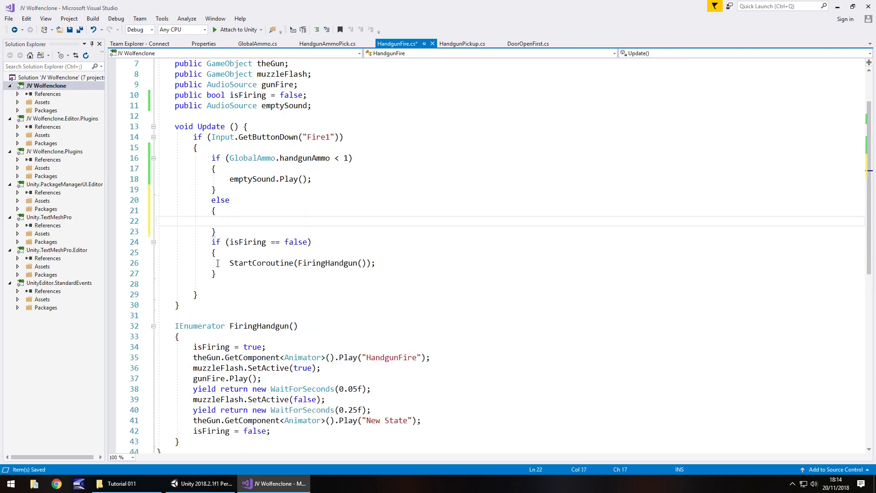
Step: Move the 'if (isFiring == false)' block into the else branch, remove blank lines, and save
drag(219, 273, 138, 247)
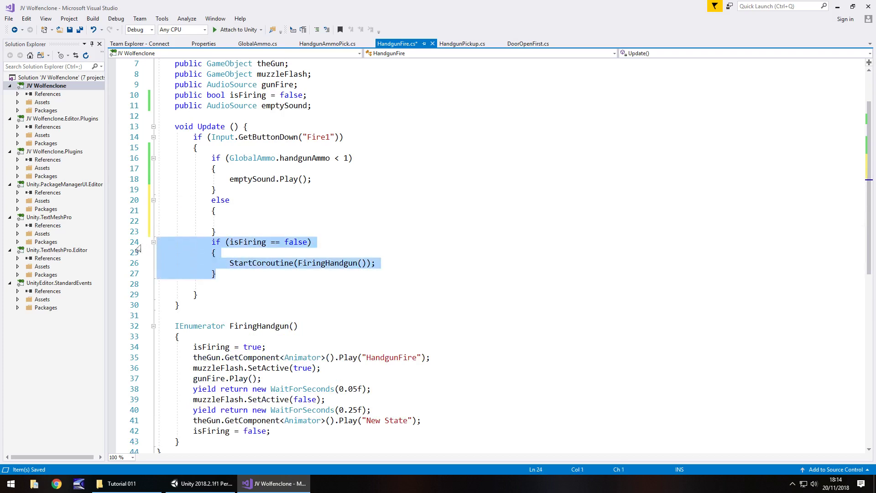
key(ctrl+x)
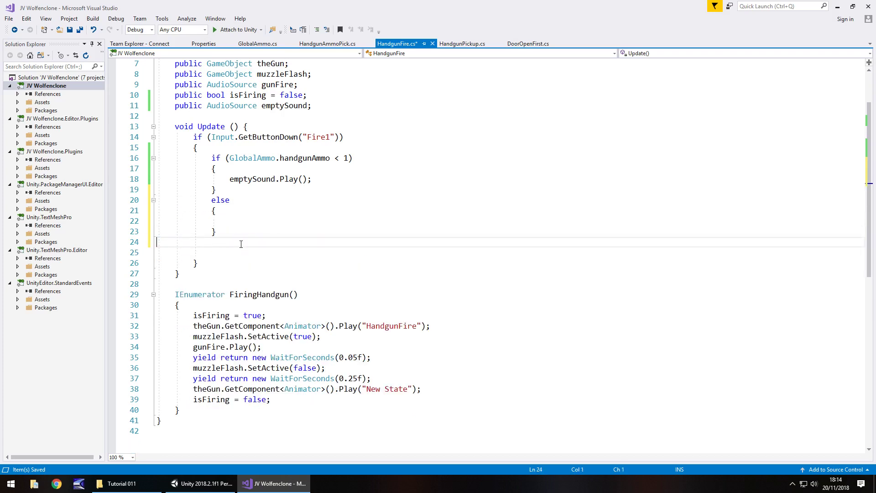
click(263, 221)
key(ctrl+v)
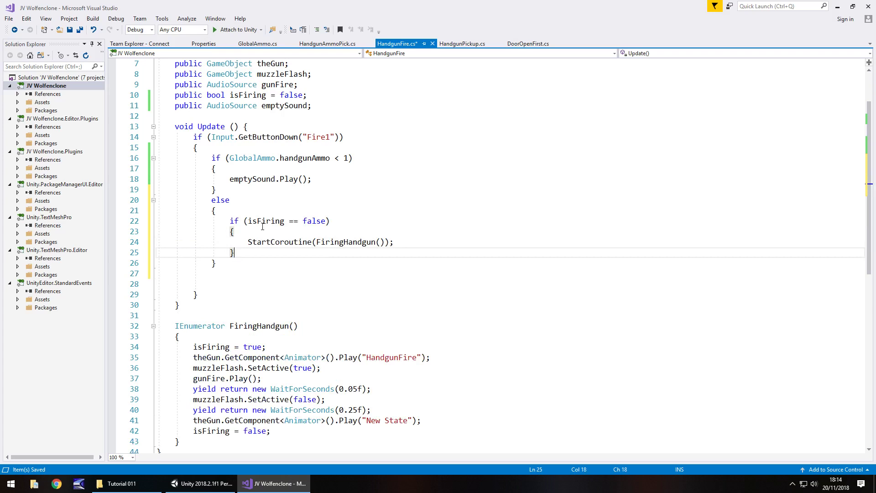
drag(214, 288, 218, 263)
key(Delete)
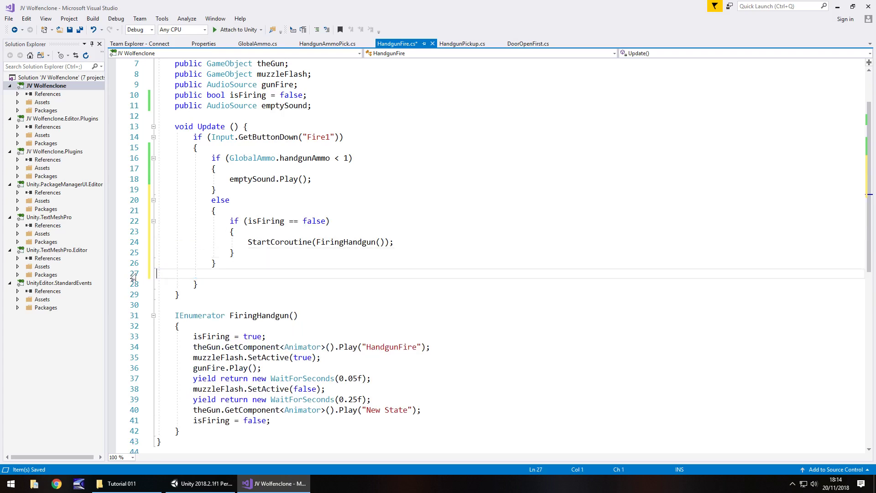
key(ctrl+s)
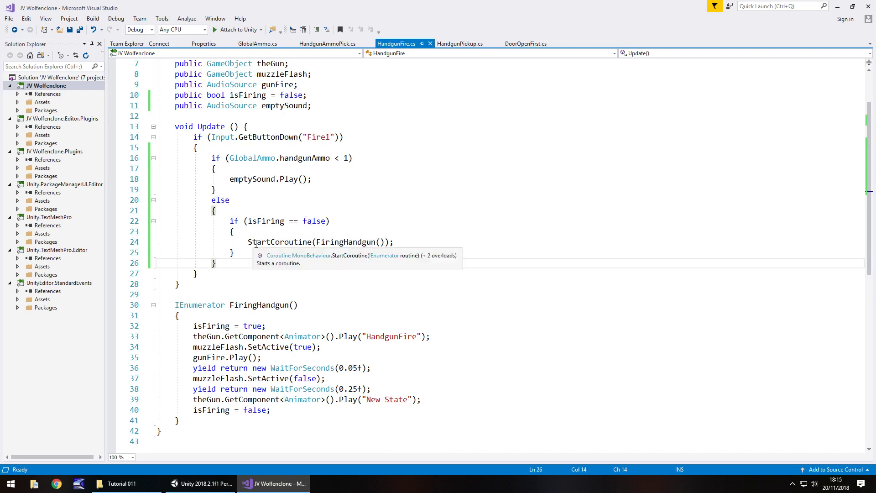
Step: Play Level001, collect the handgun and ammo, fire three shots at the walls, then stop
click(201, 484)
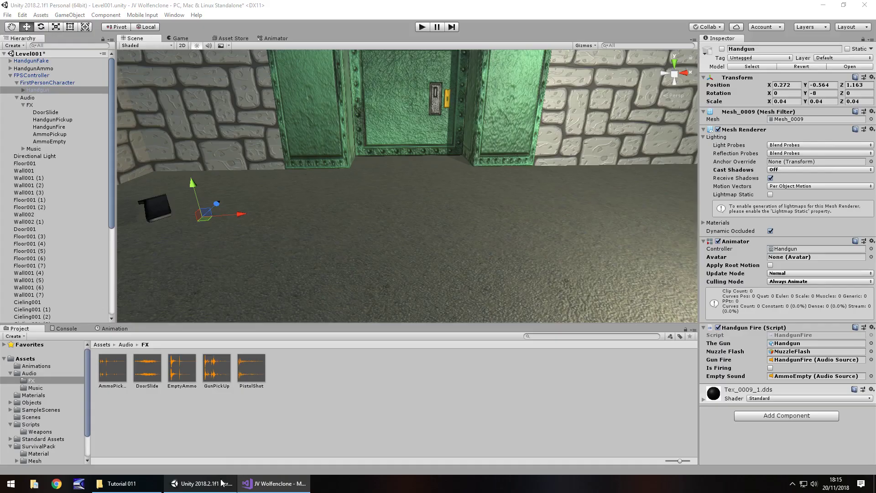
click(422, 29)
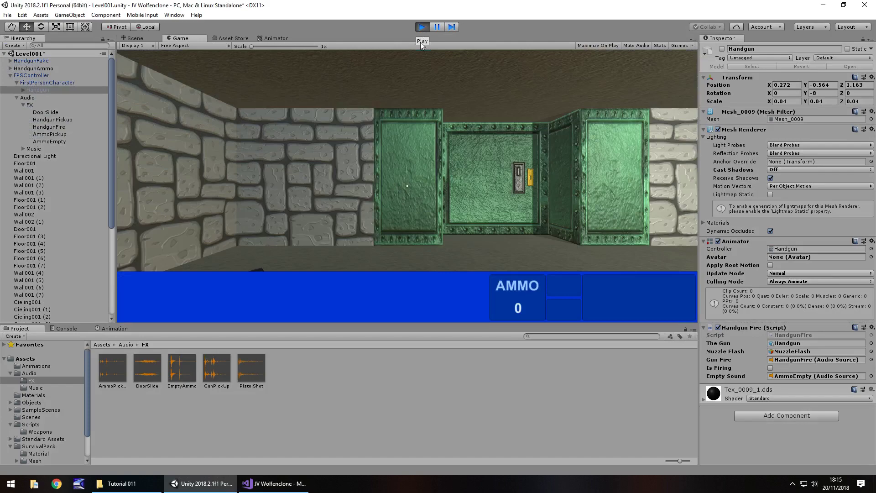
key(w)
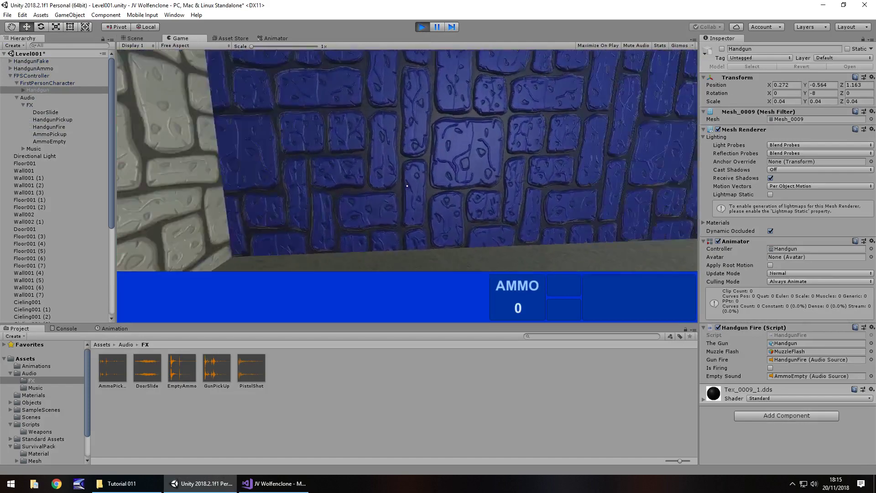
key(a)
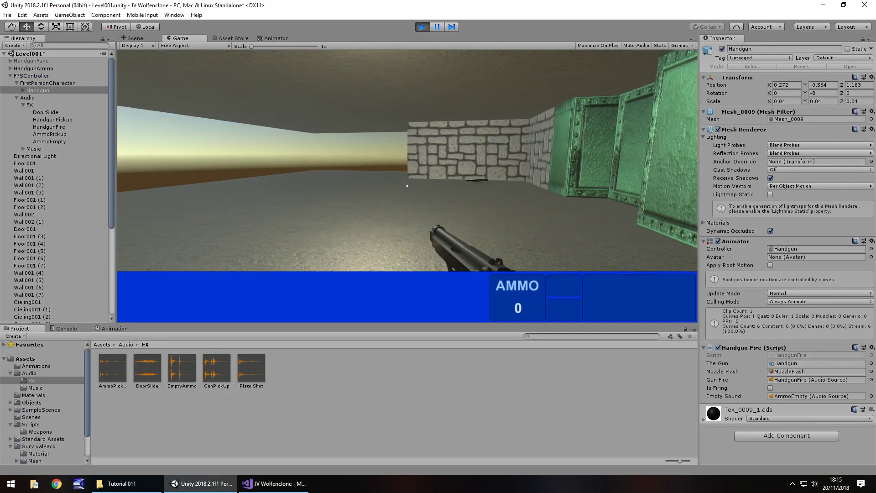
key(w)
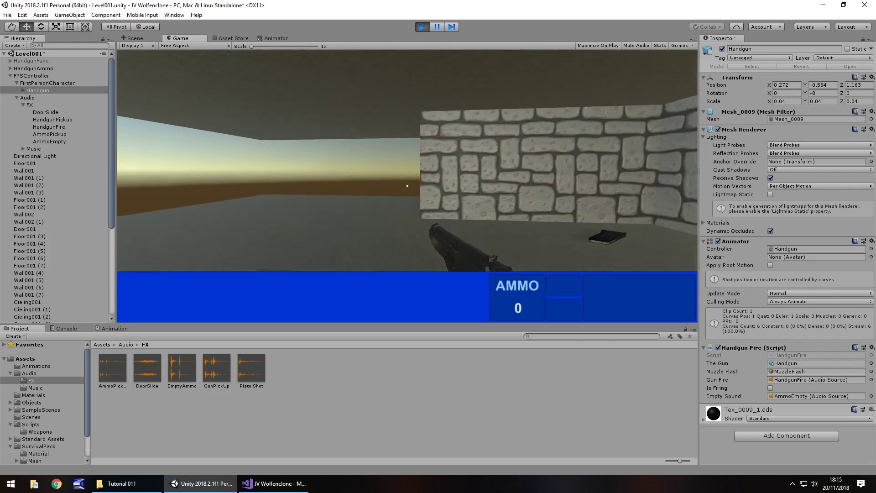
click(407, 185)
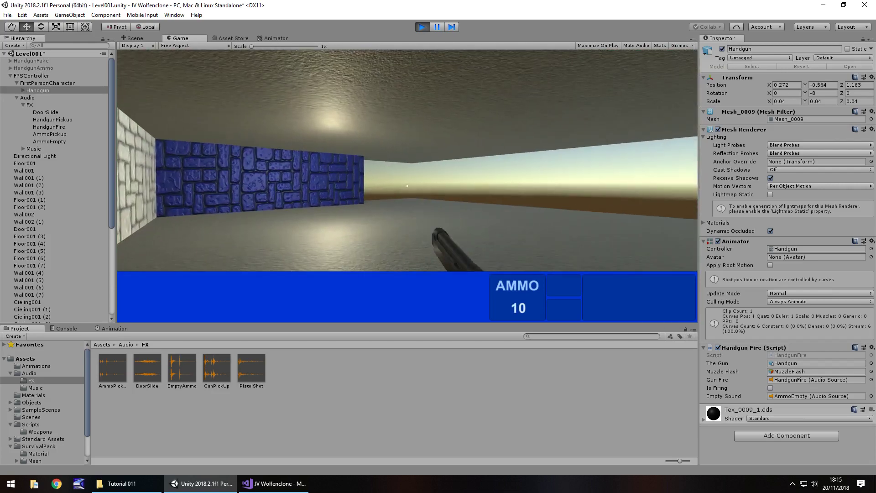
click(407, 186)
key(d)
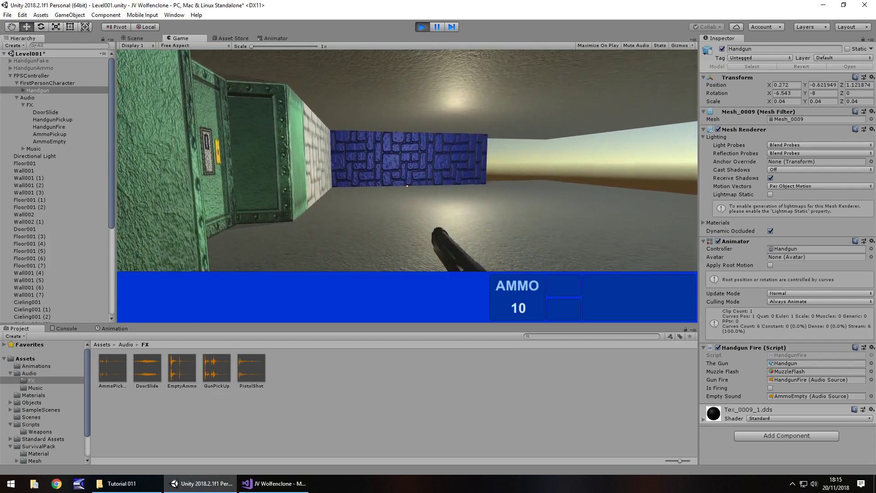
click(407, 186)
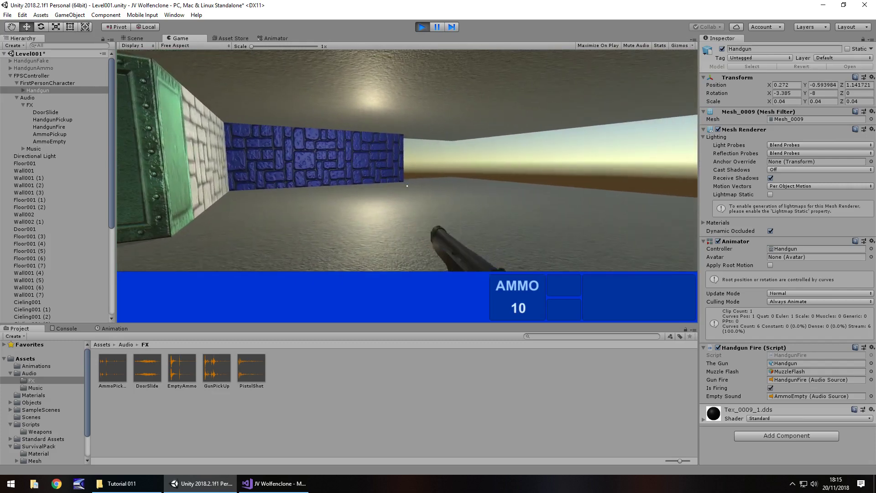
key(a)
key(ctrl+p)
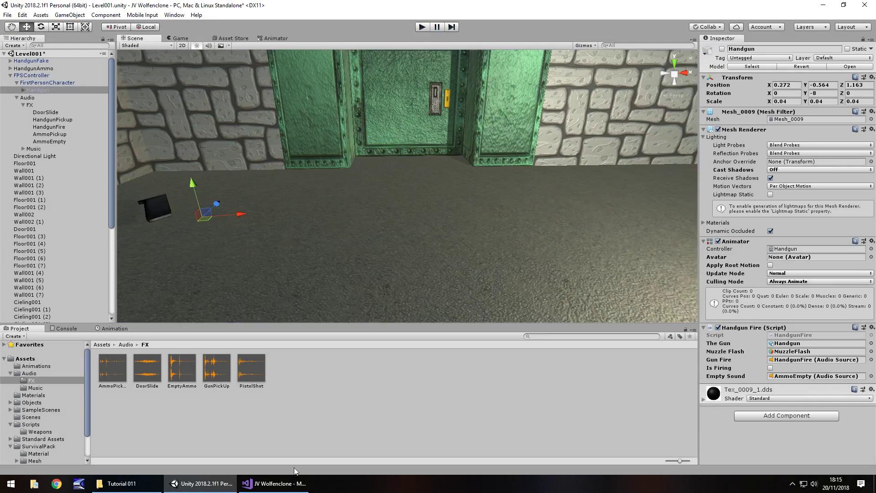
Step: Review the GlobalAmmo script, then scroll HandgunFire.cs down to the FiringHandgun coroutine
click(294, 483)
click(257, 44)
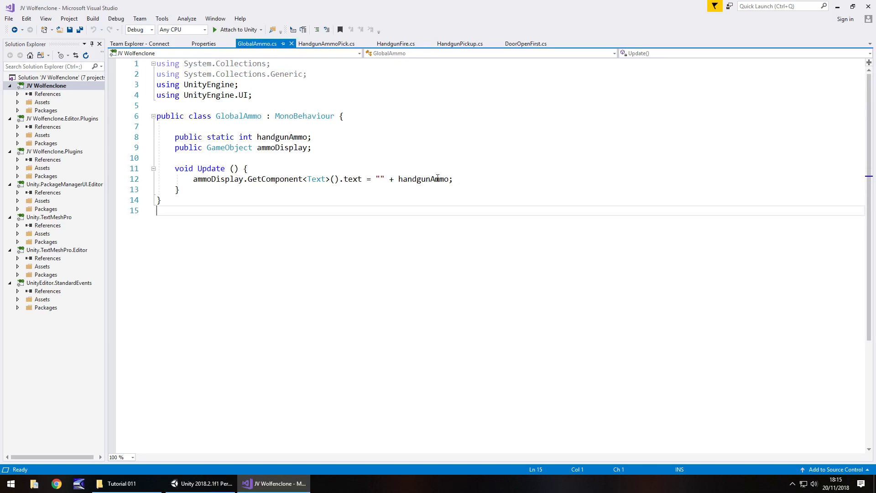
click(395, 44)
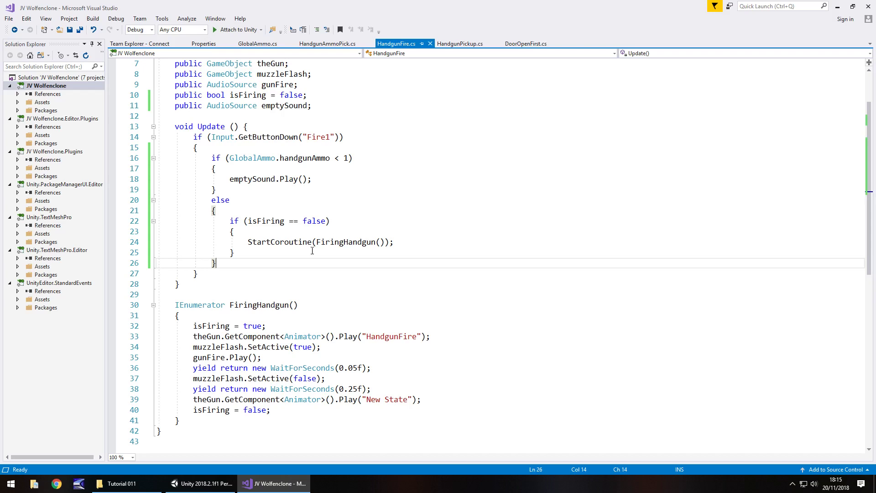
scroll(312, 251, down, 2)
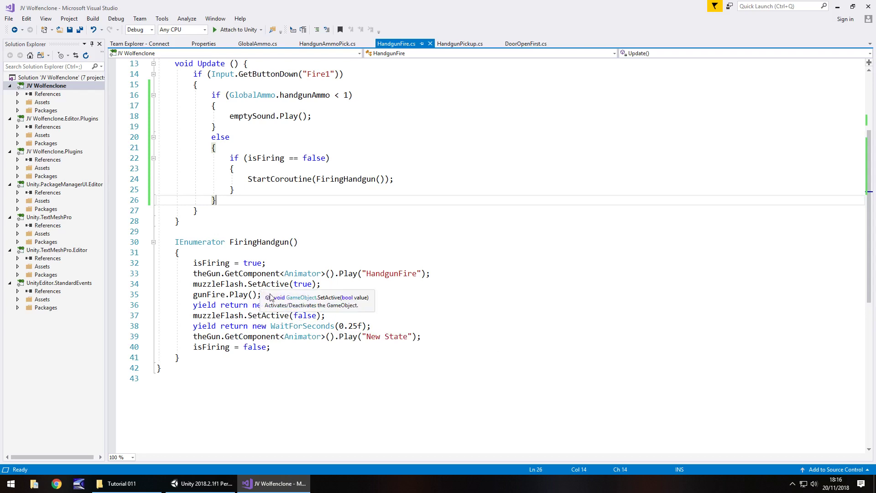
Step: Add 'GlobalAmmo.handgunAmmo -= 1;' after isFiring = true in FiringHandgun and save
drag(193, 264, 265, 264)
click(279, 264)
key(Return)
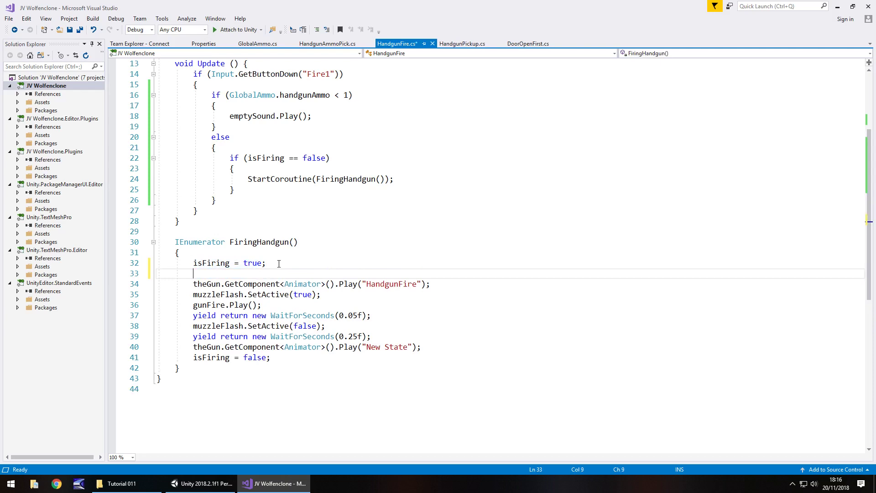
text(Global)
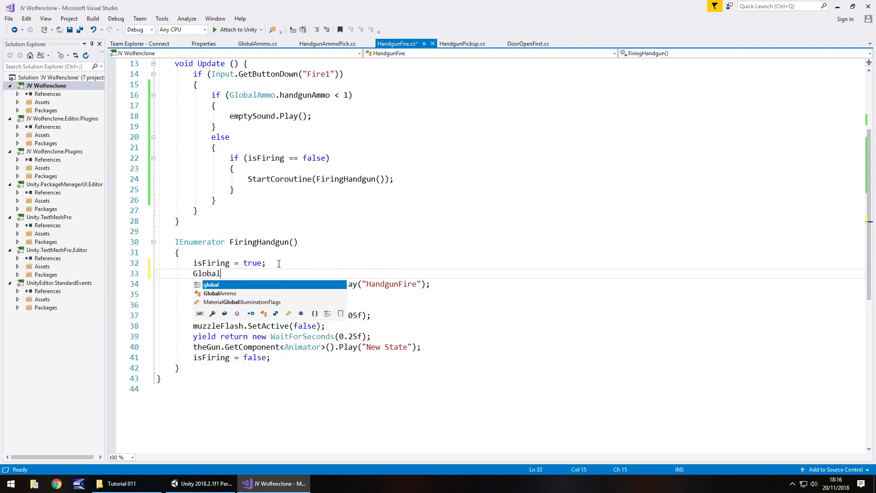
text(Ammo.han)
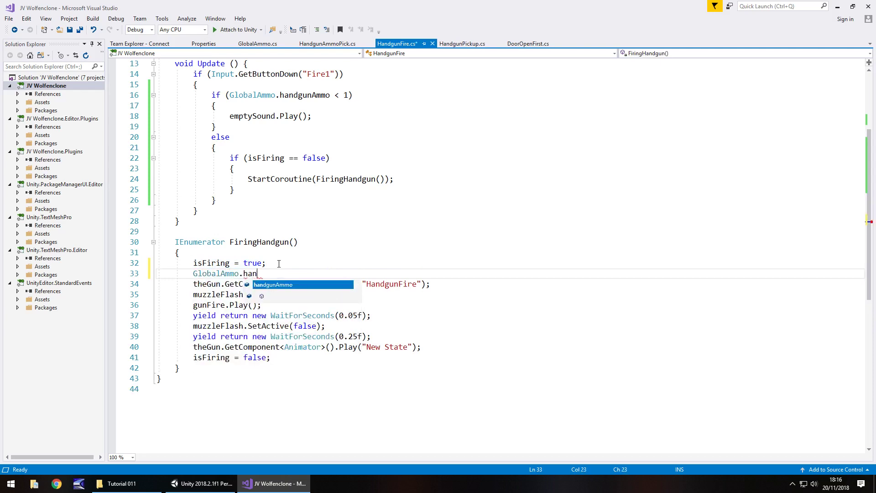
key(Tab)
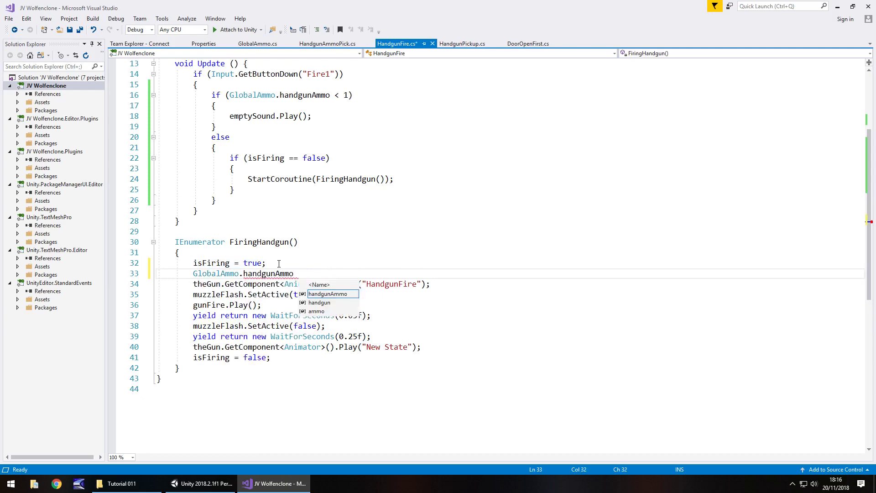
text(-=)
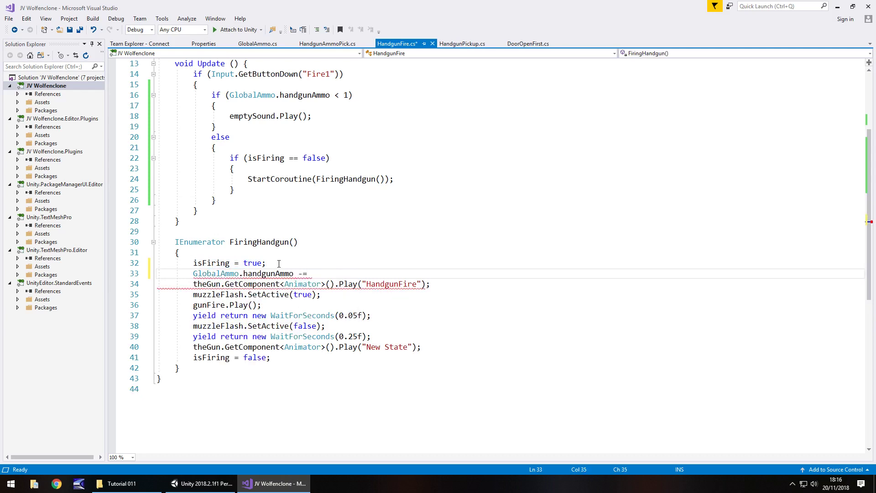
text( 1;)
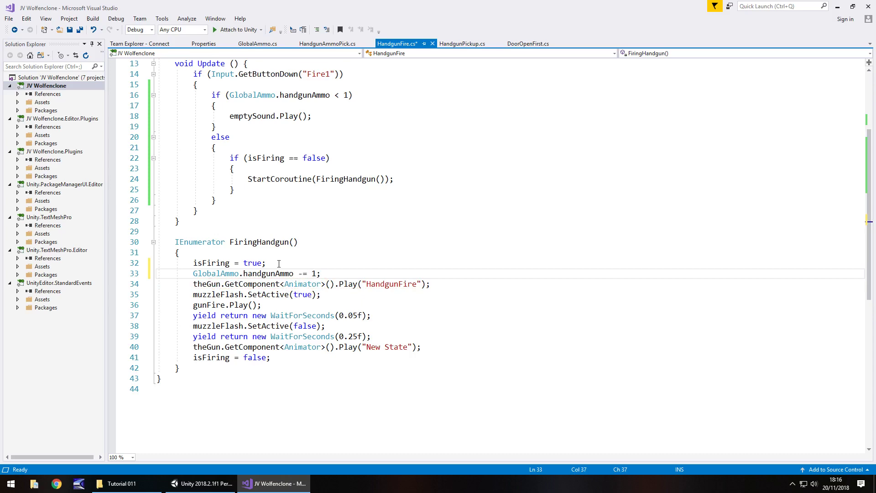
key(ctrl+s)
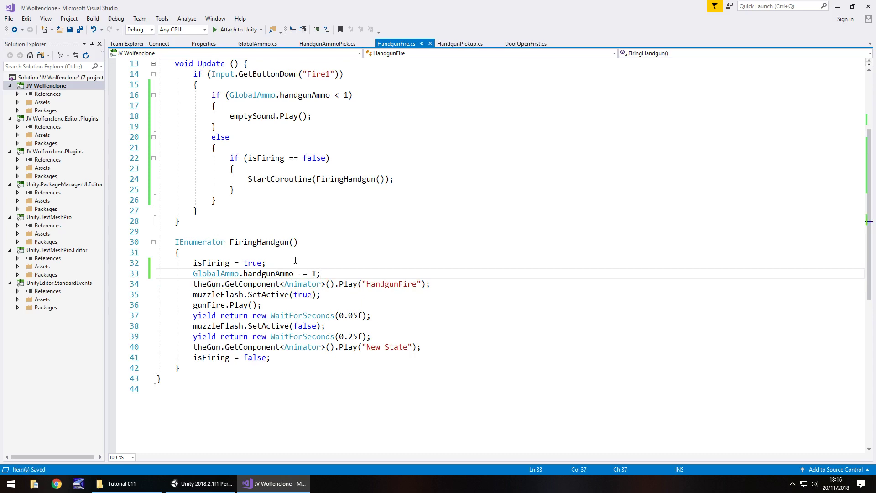
click(201, 483)
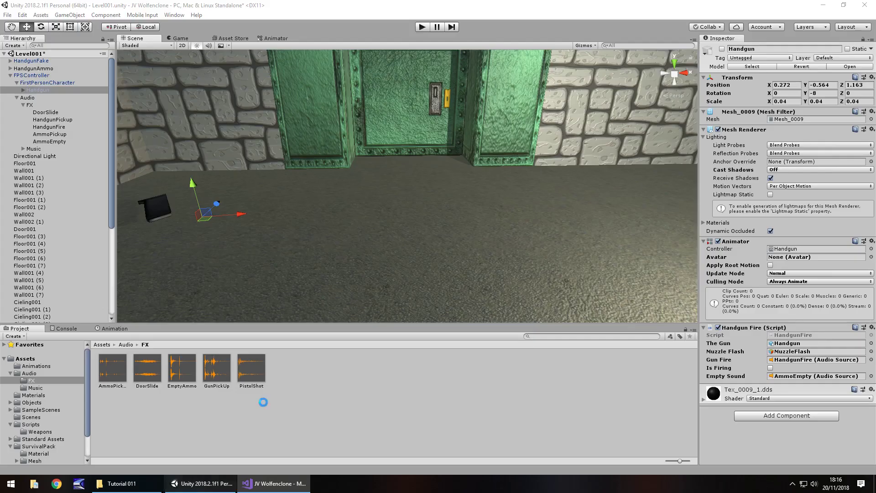
click(424, 27)
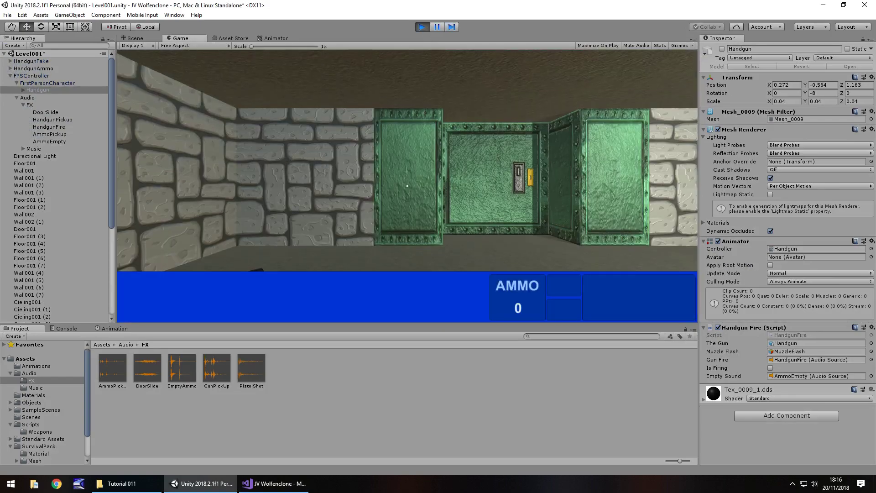
key(w)
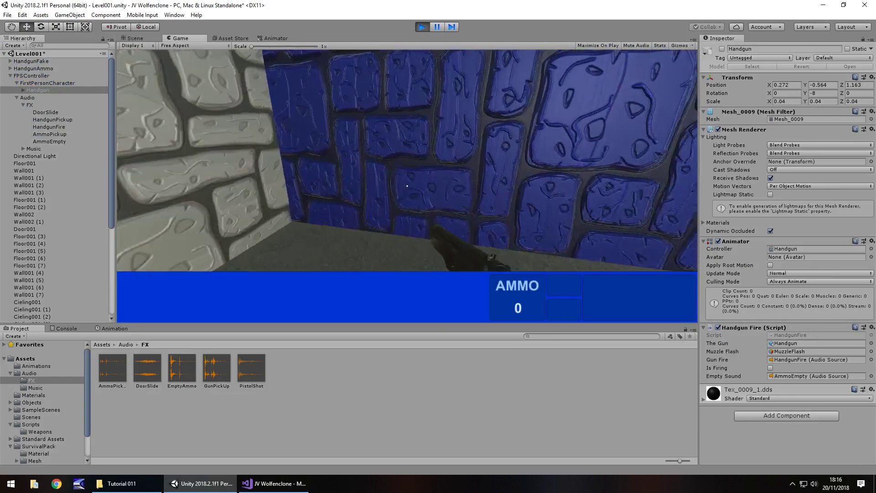
key(w)
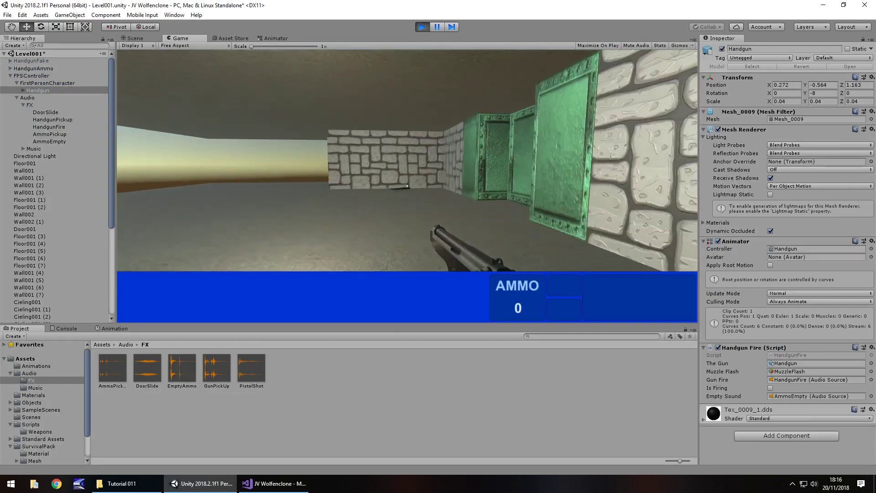
key(w)
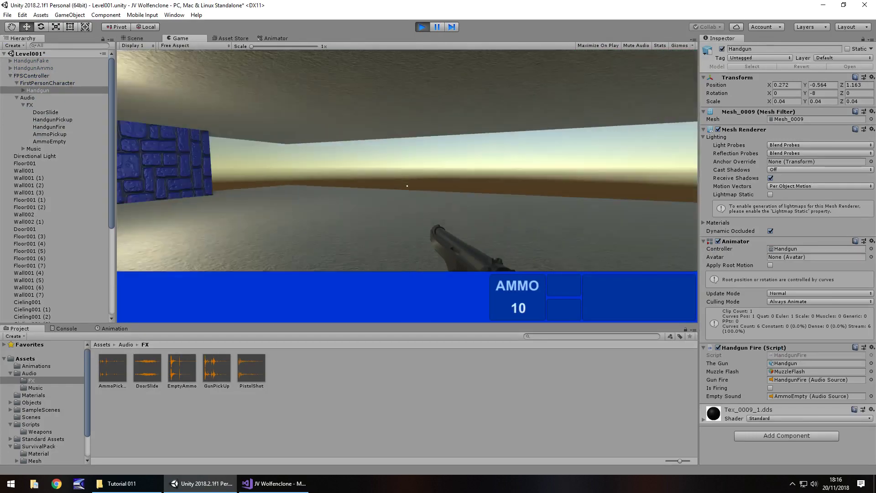
click(407, 186)
click(407, 185)
click(407, 186)
click(407, 186)
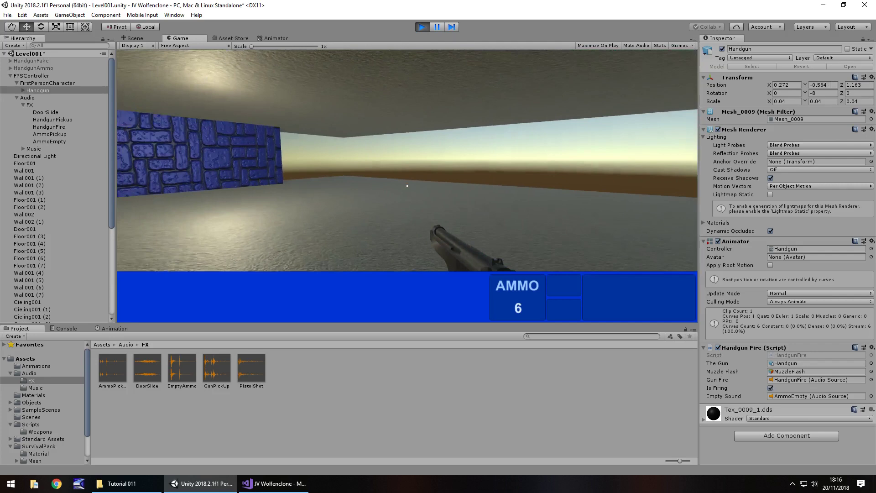
click(407, 186)
click(407, 186)
click(407, 186)
click(407, 186)
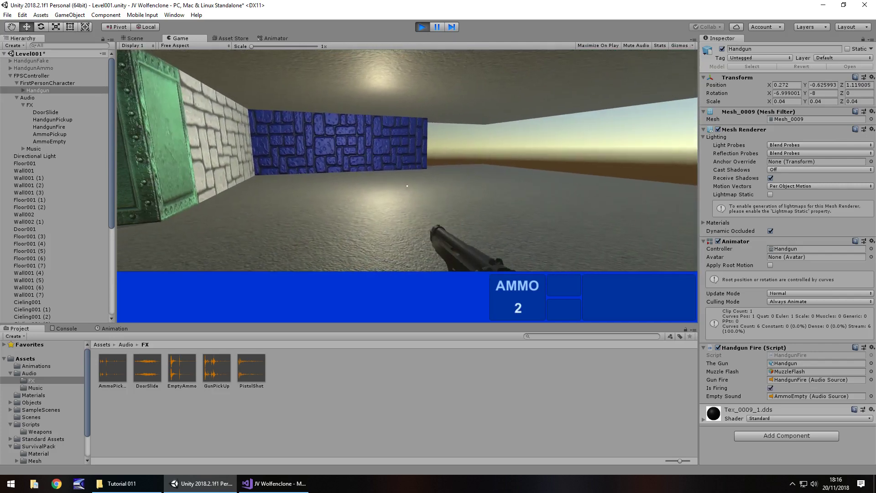
click(407, 185)
click(407, 186)
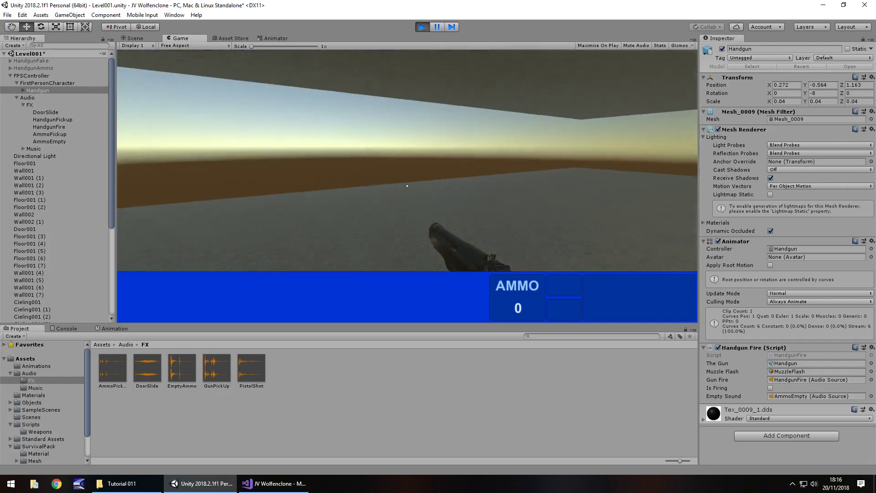
key(w)
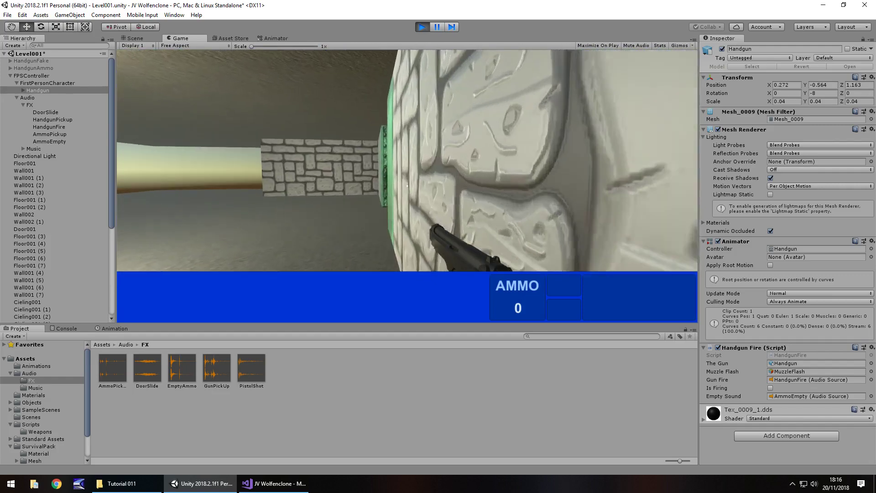
Step: Stop play mode and lower HandgunAmmo's Mag child to Z position -0.4
key(ctrl+p)
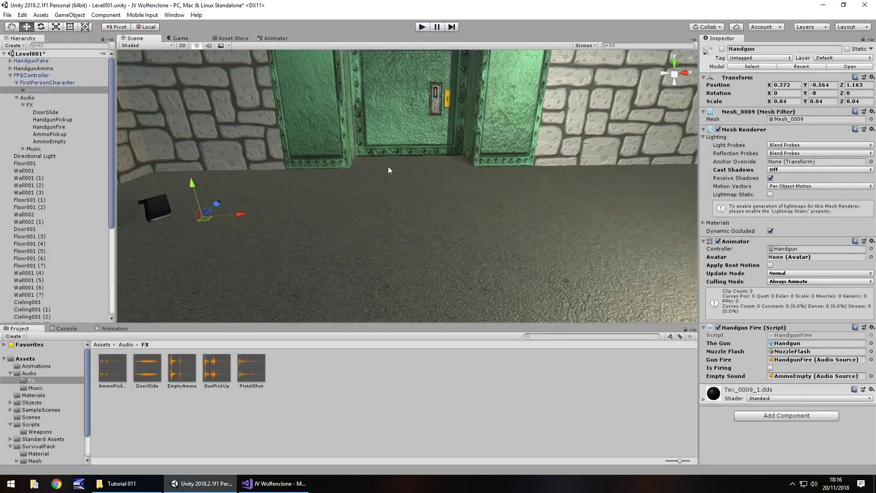
click(161, 212)
middle_drag(240, 239, 430, 117)
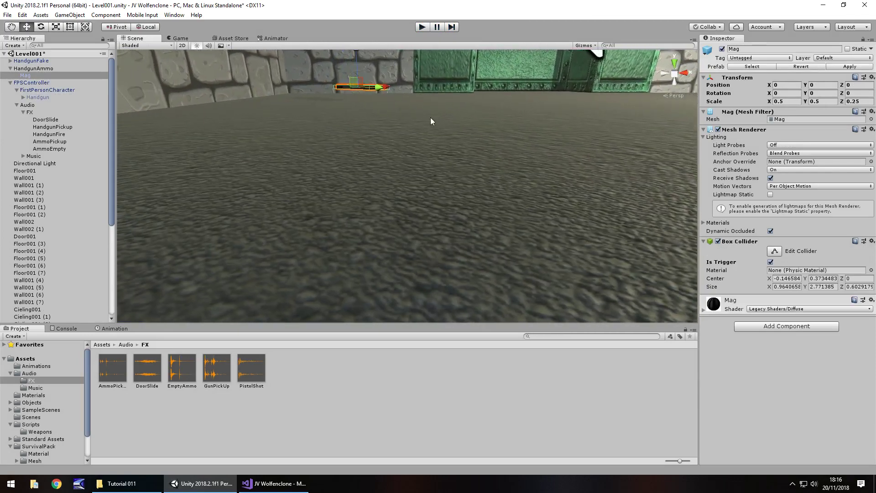
scroll(349, 208, up, 3)
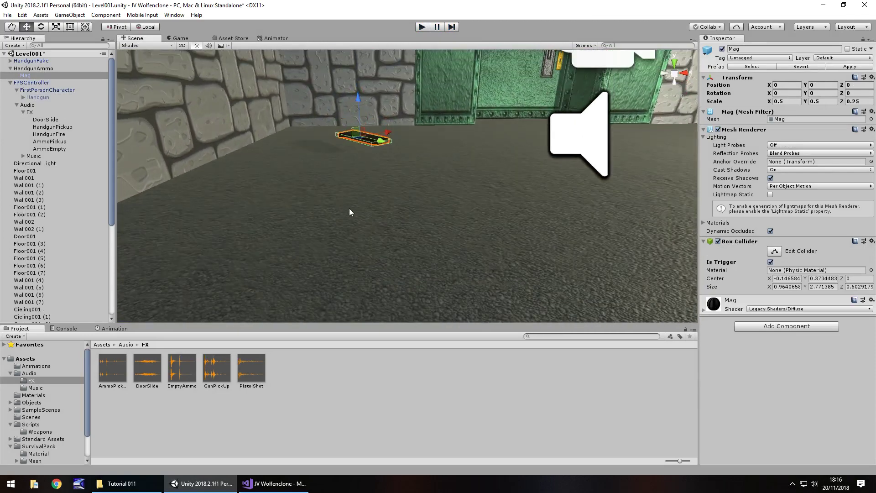
click(45, 69)
click(23, 76)
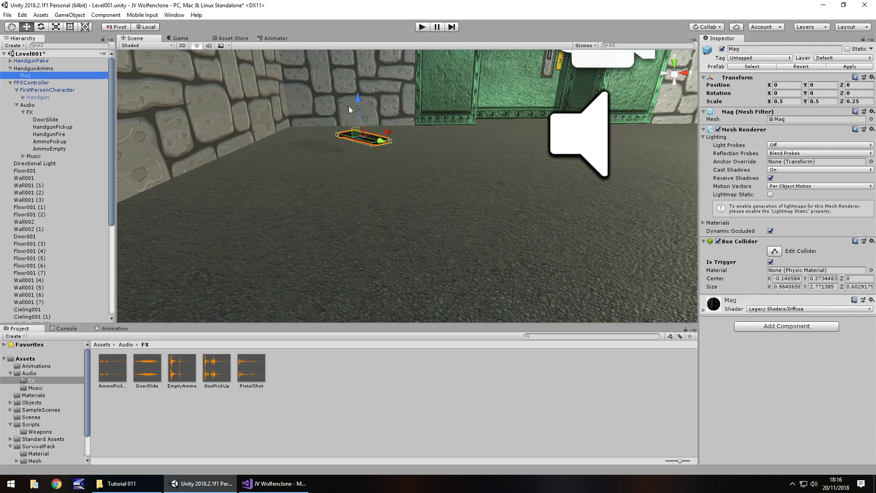
drag(357, 96, 359, 105)
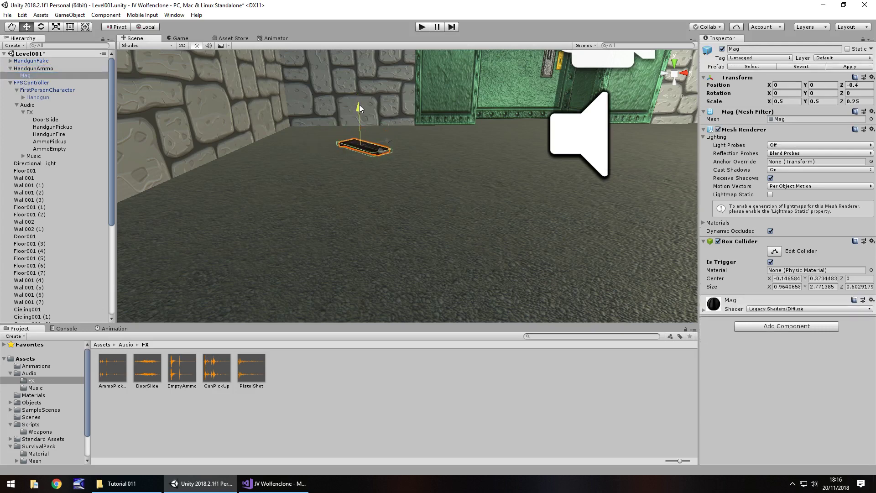
Step: Reselect the HandgunAmmo pickup and swing the Scene view over to the stone wall
click(33, 69)
middle_drag(133, 133, 417, 209)
right_drag(417, 209, 308, 121)
Step: Duplicate the stone wall section three times, sliding each copy further along the row
click(474, 131)
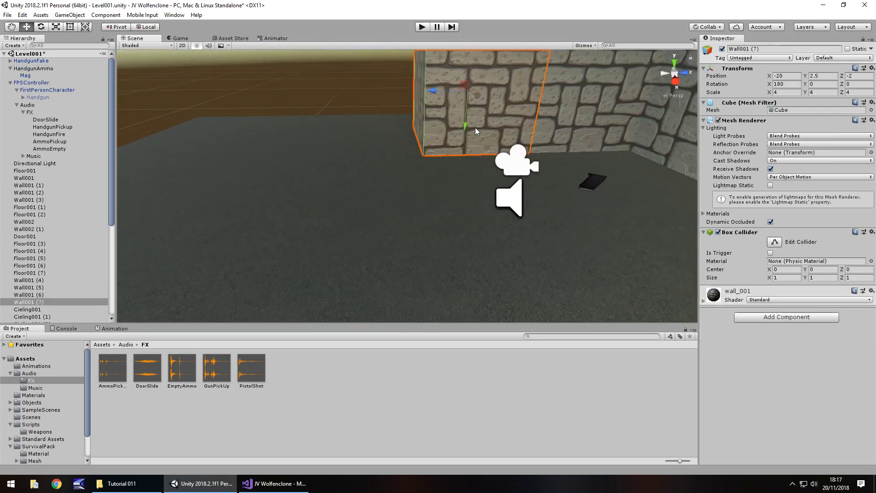
key(ctrl+d)
drag(476, 99, 225, 91)
key(ctrl+d)
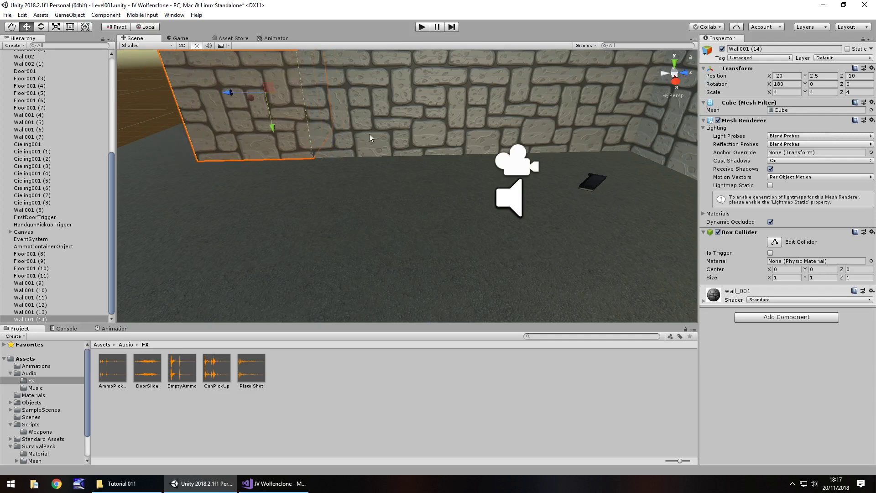
alt+drag(372, 138, 392, 180)
key(ctrl+d)
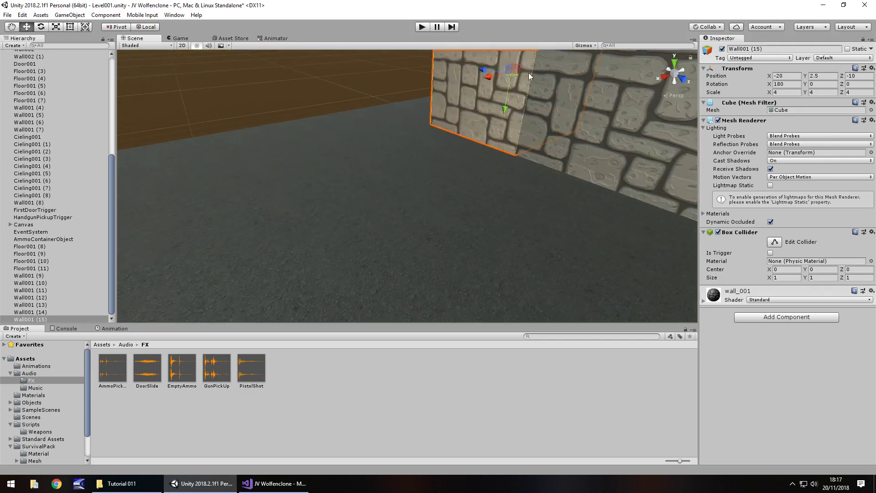
drag(492, 70, 346, 76)
alt+drag(479, 132, 445, 98)
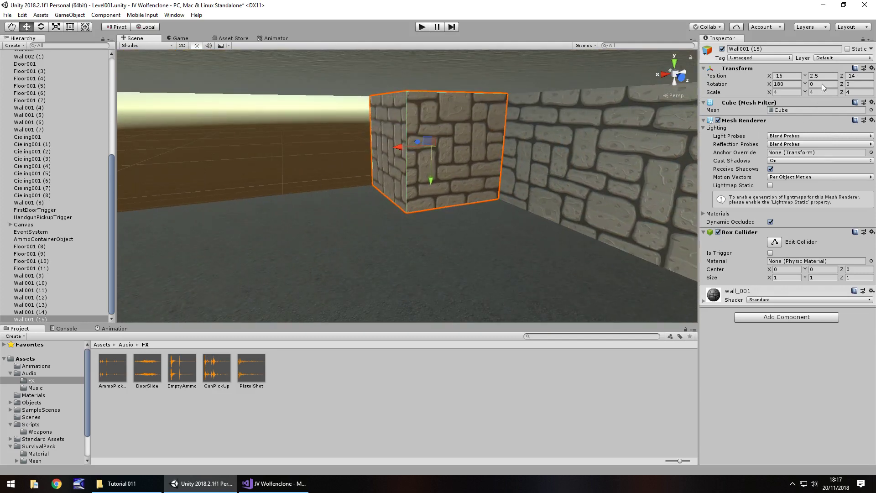
Step: Set the new wall's rotation to X 0 and Y 180
click(786, 85)
text(0)
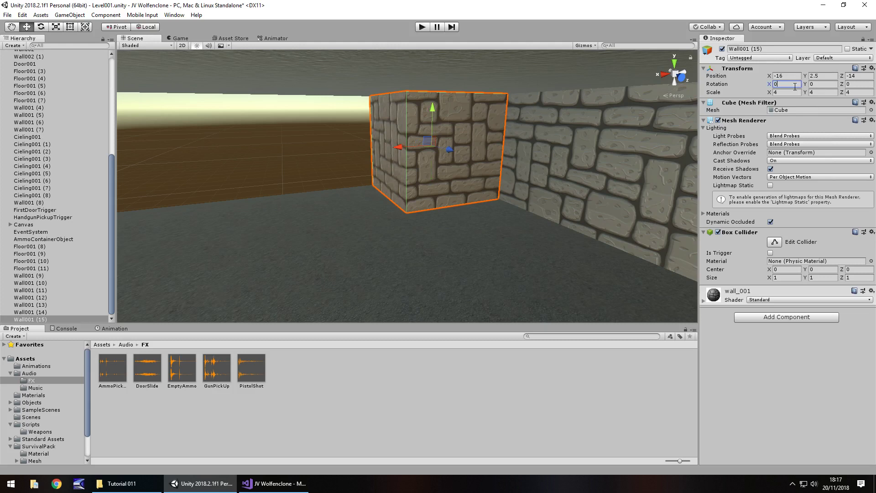
click(820, 84)
text(90)
key(BackSpace)
key(BackSpace)
text(180)
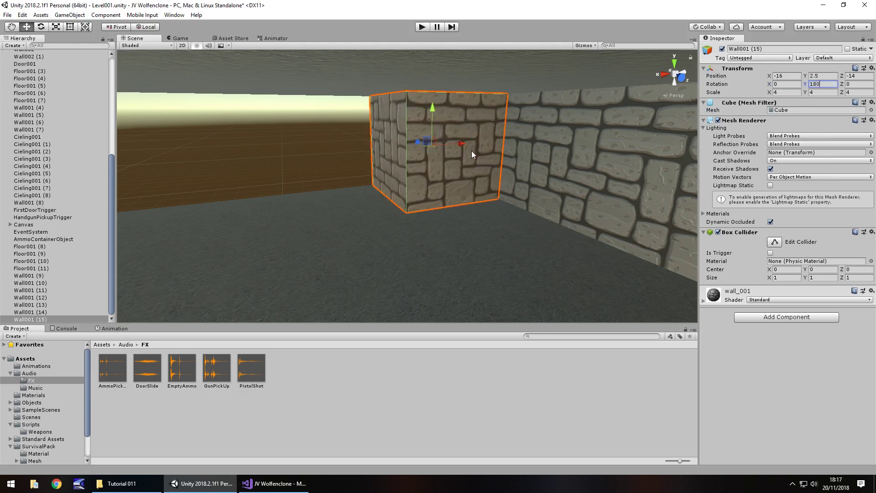
Step: Duplicate the rotated wall four times, placing copies at X -12, -8, -4 and 0
key(ctrl+d)
ctrl+drag(462, 144, 434, 158)
right_drag(434, 158, 372, 160)
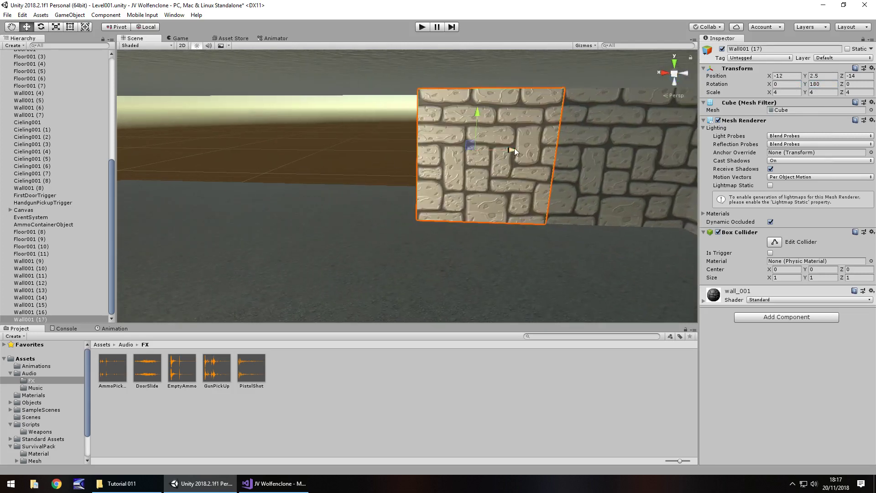
key(ctrl+d)
ctrl+drag(512, 151, 300, 153)
key(ctrl+d)
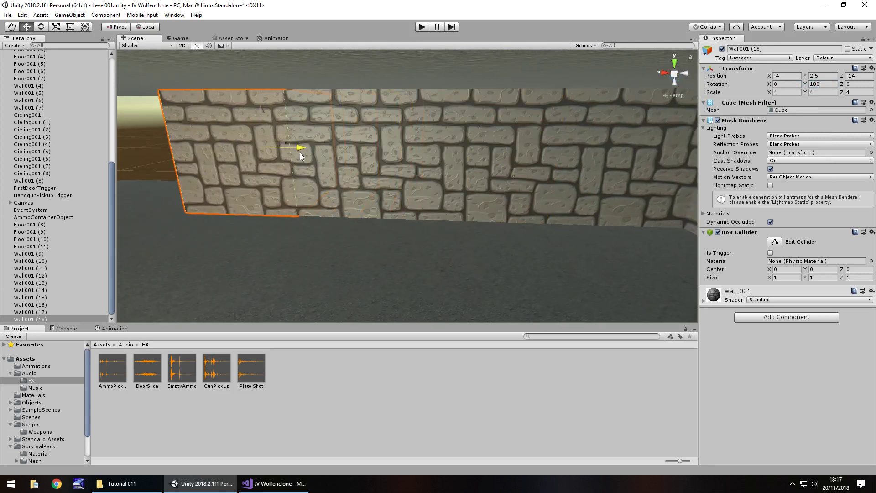
middle_drag(242, 194, 653, 208)
right_drag(653, 208, 545, 195)
key(ctrl+d)
ctrl+drag(517, 144, 413, 147)
Step: Duplicate the blue wall section and move the copy to Z -10
right_drag(502, 190, 381, 196)
click(358, 168)
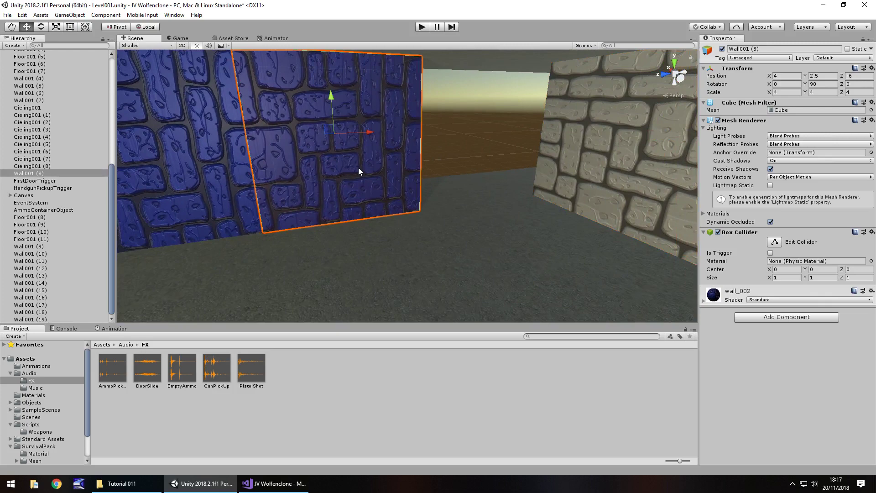
key(ctrl+d)
ctrl+drag(372, 139, 505, 125)
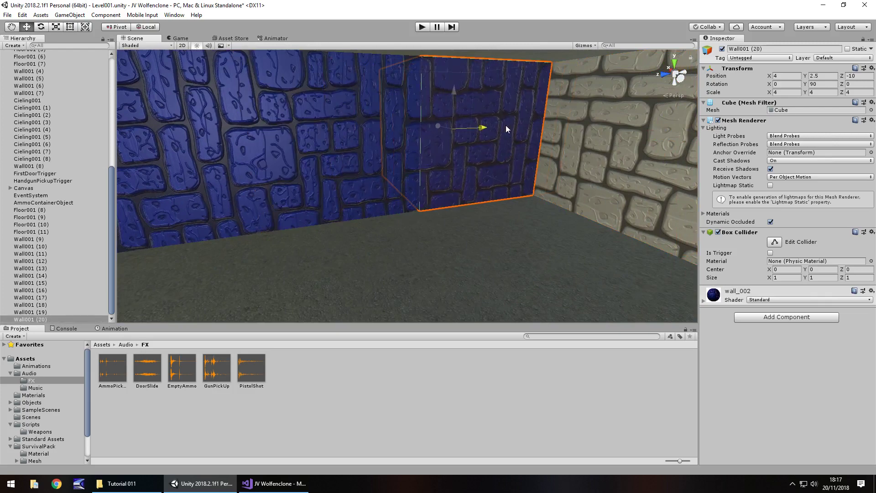
right_drag(387, 198, 684, 203)
scroll(91, 185, up, 10)
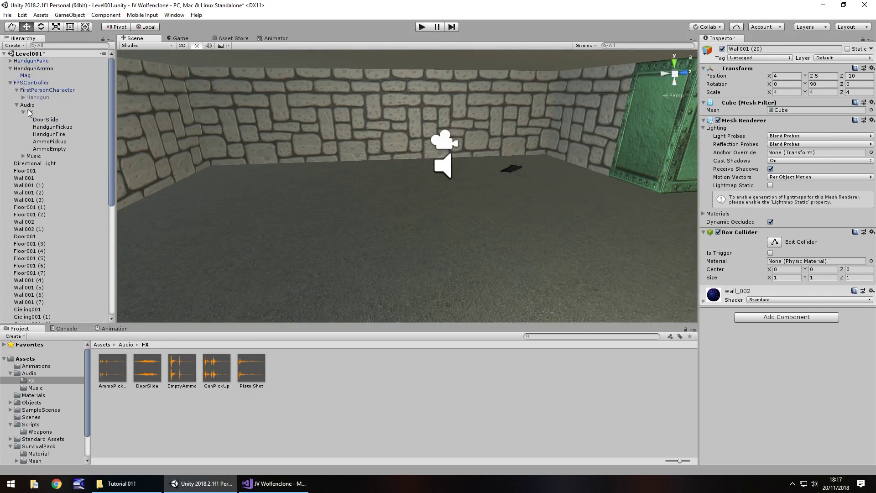
Step: Duplicate HandgunAmmo as HandgunAmmo (1) at X -15.23, Z -10.56, then enter Play mode
click(10, 83)
click(10, 82)
click(10, 68)
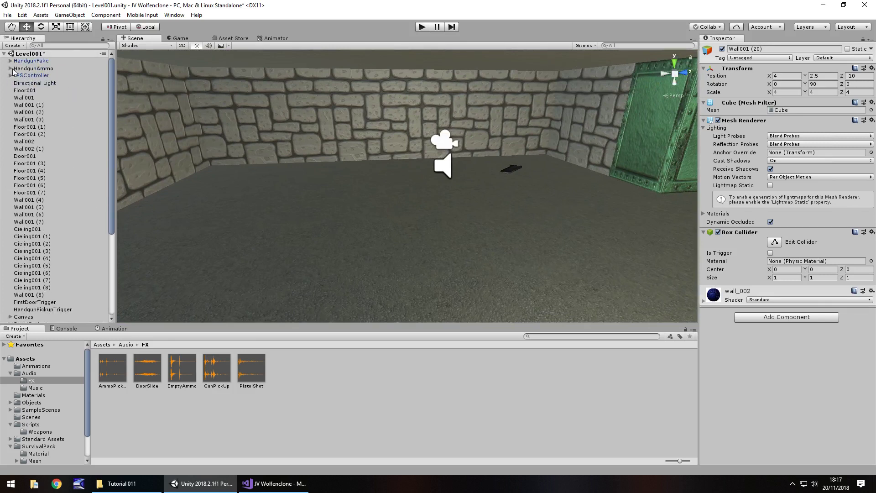
click(41, 69)
key(ctrl+d)
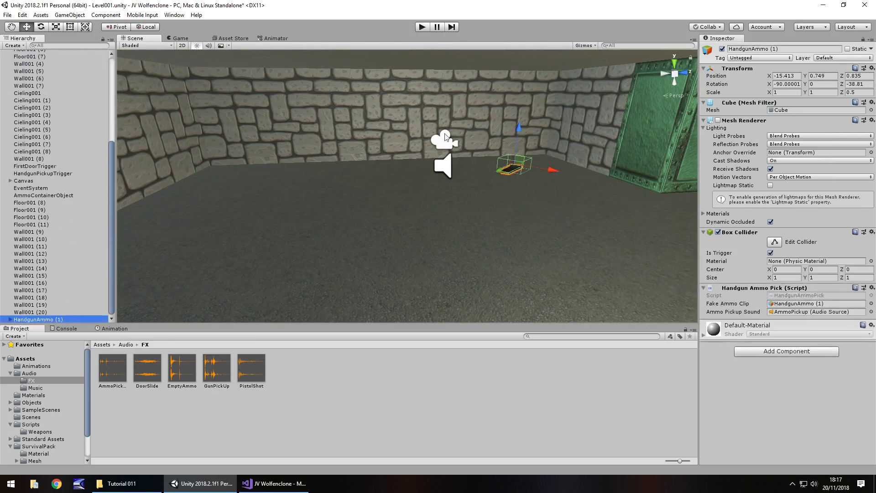
drag(548, 171, 407, 146)
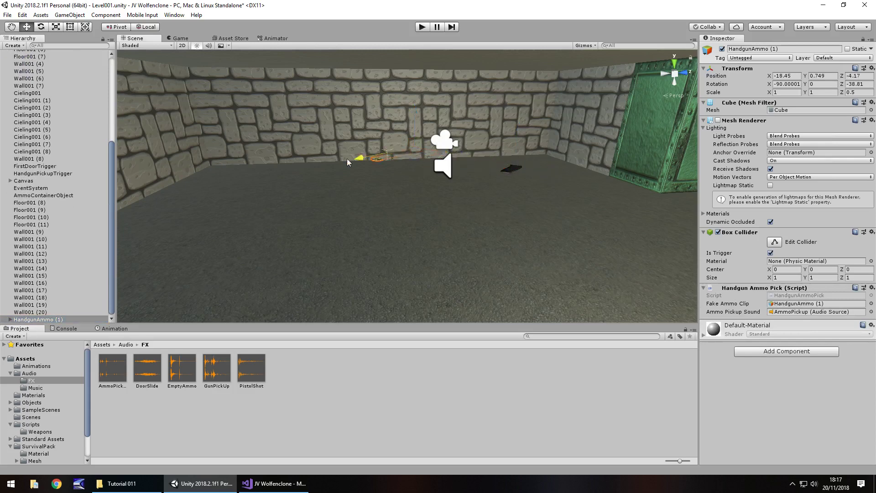
drag(346, 158, 209, 182)
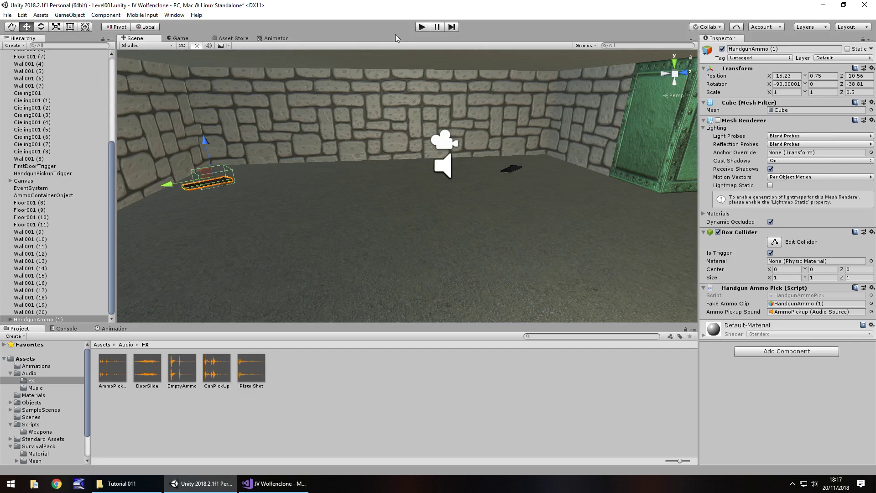
click(422, 27)
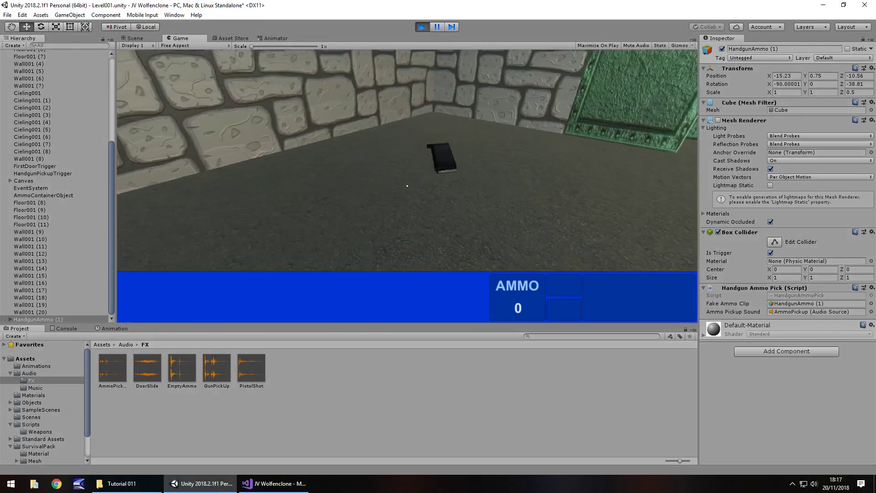
Step: Walk over the handgun and both ammo clips, raising AMMO to 20
key(w)
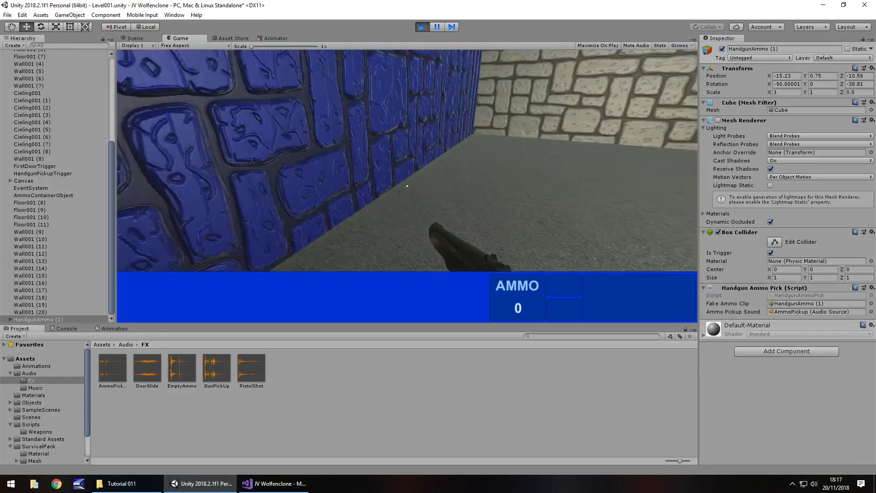
key(w)
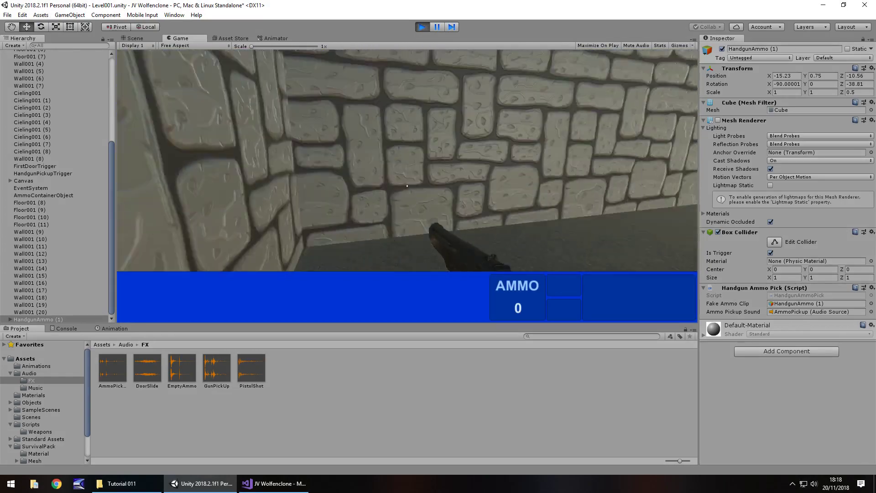
key(w)
Step: Fire eleven shots toward the green doors, dropping AMMO to 9, then stop playing
click(407, 186)
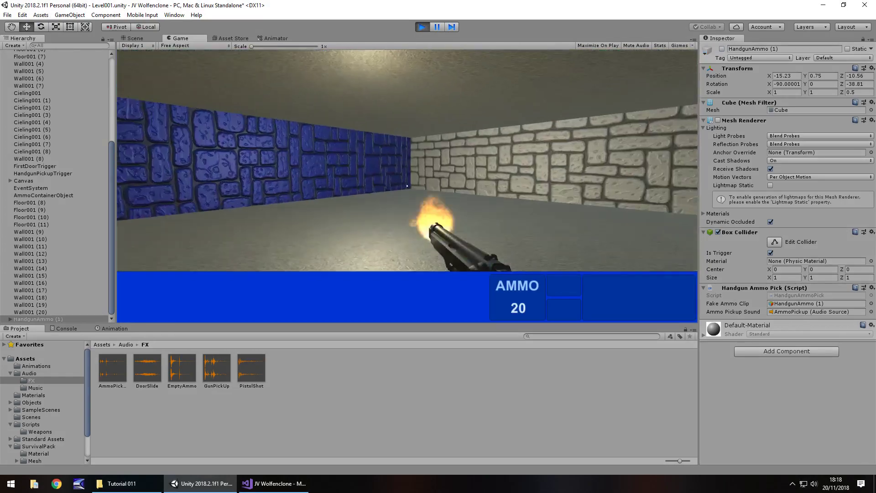
click(406, 186)
click(407, 186)
click(407, 185)
key(w)
click(407, 186)
click(407, 186)
click(407, 185)
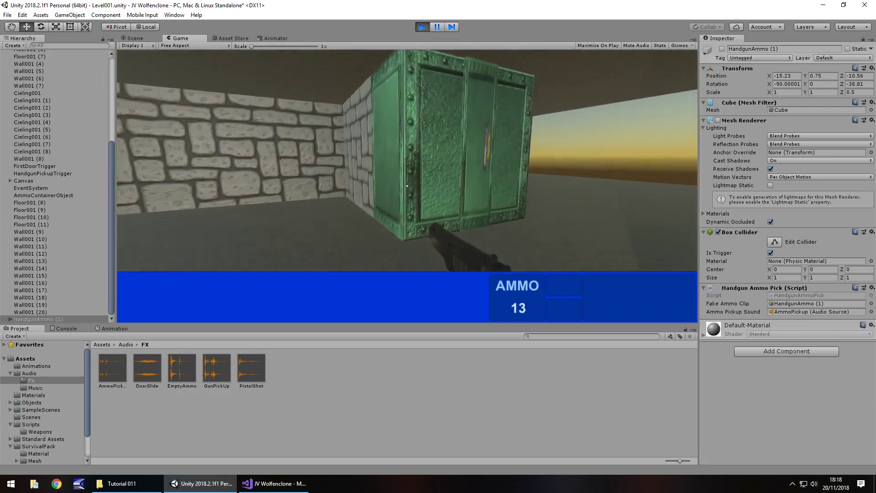
click(407, 185)
click(407, 185)
click(407, 186)
click(406, 186)
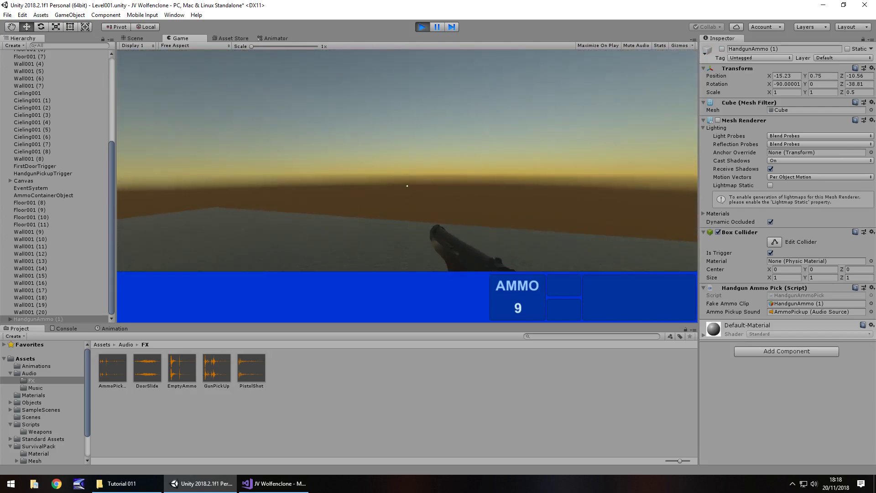
key(ctrl+p)
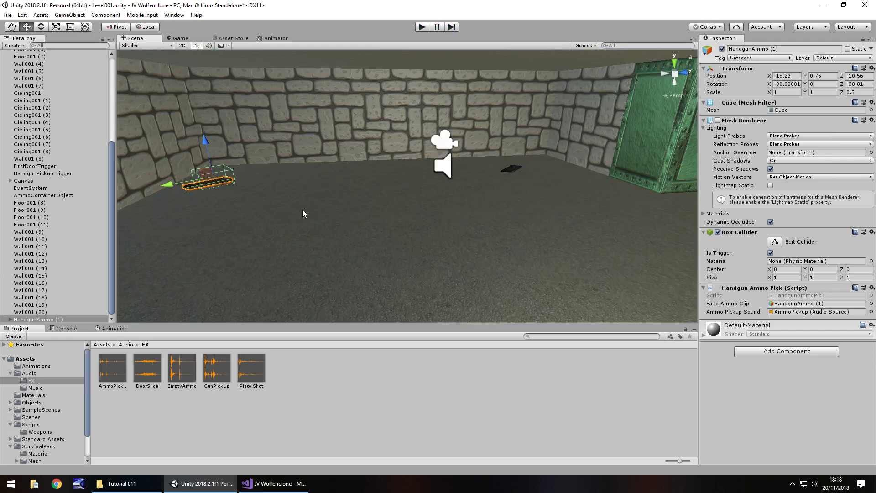
Step: Select HandgunPickupTrigger and open its HandgunPickup script in Visual Studio
right_drag(302, 209, 420, 242)
click(412, 236)
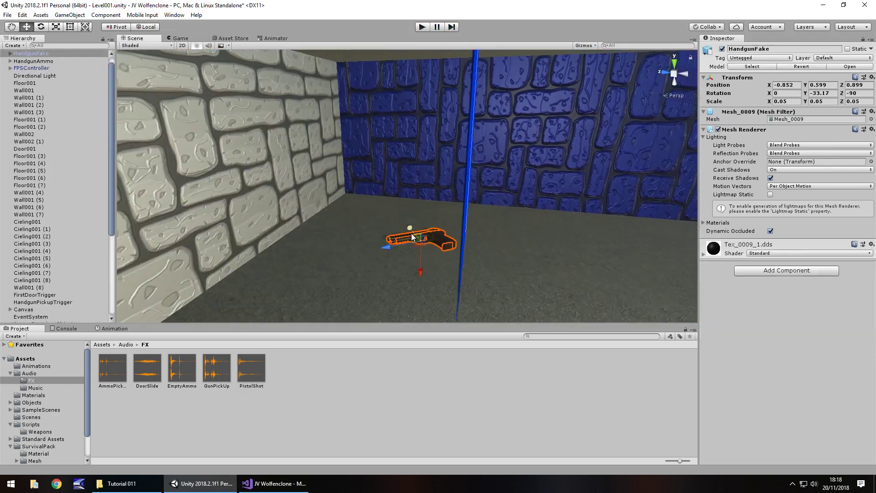
scroll(41, 87, up, 1)
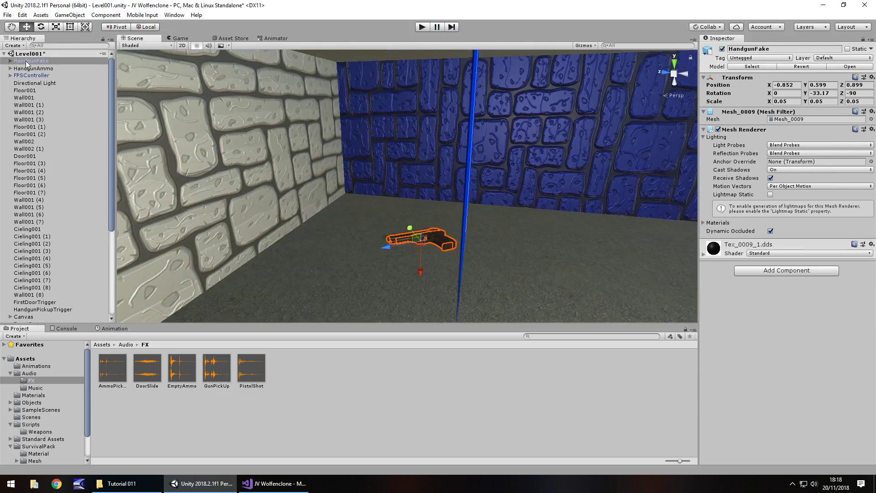
click(11, 61)
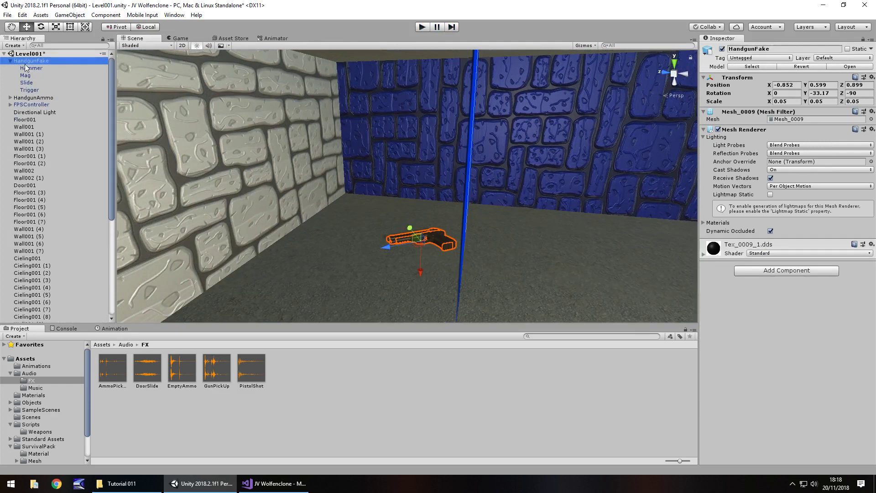
click(11, 62)
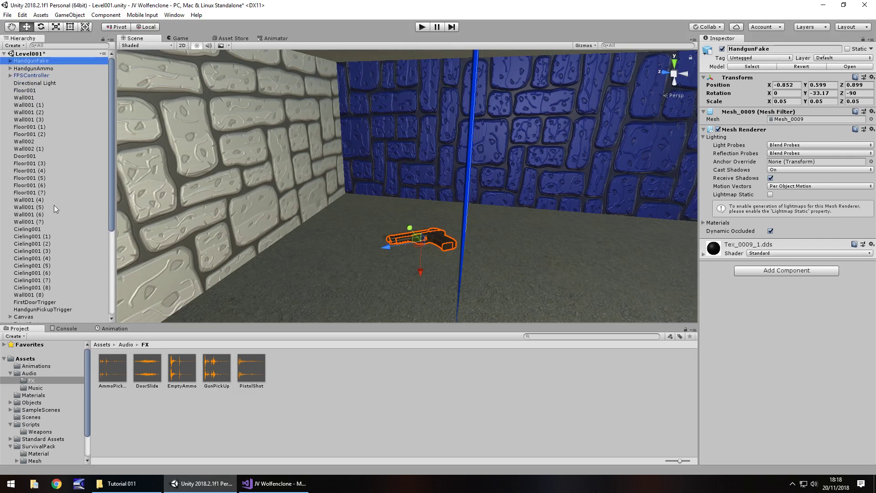
click(51, 309)
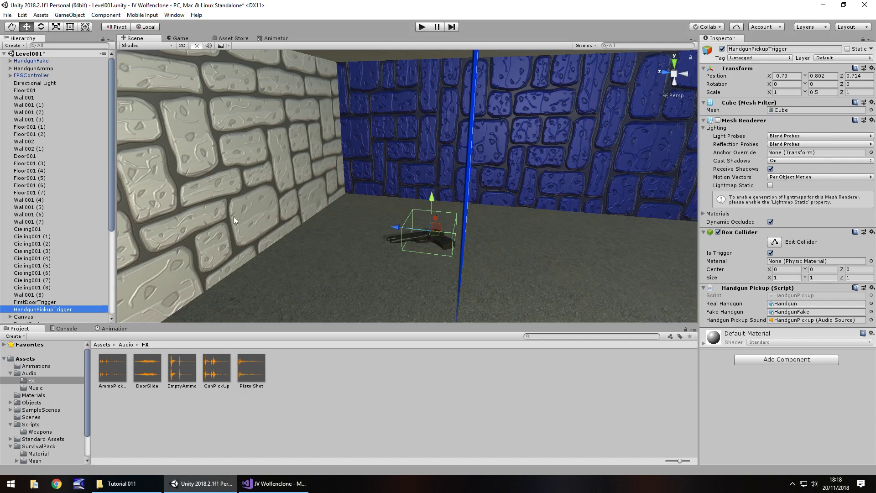
double_click(802, 296)
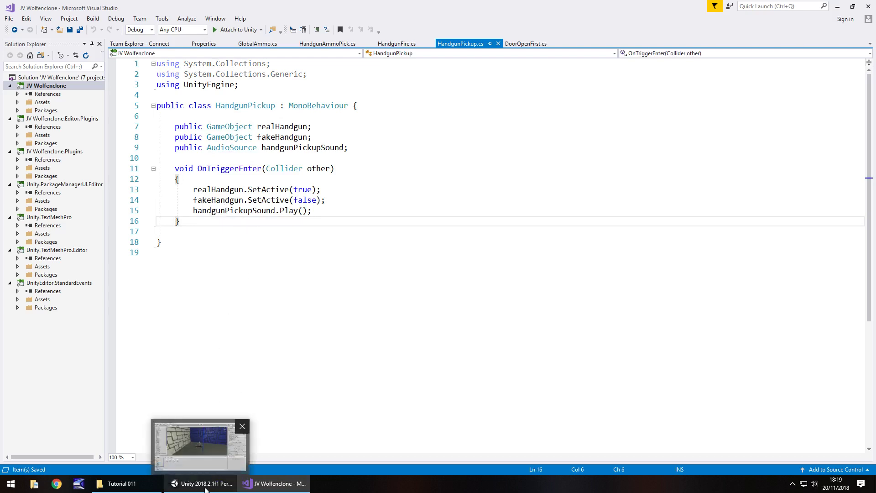
Step: Add 'GetComponent<BoxCollider>().enabled = false;' after handgunPickupSound.Play() and save HandgunPickup.cs
click(200, 483)
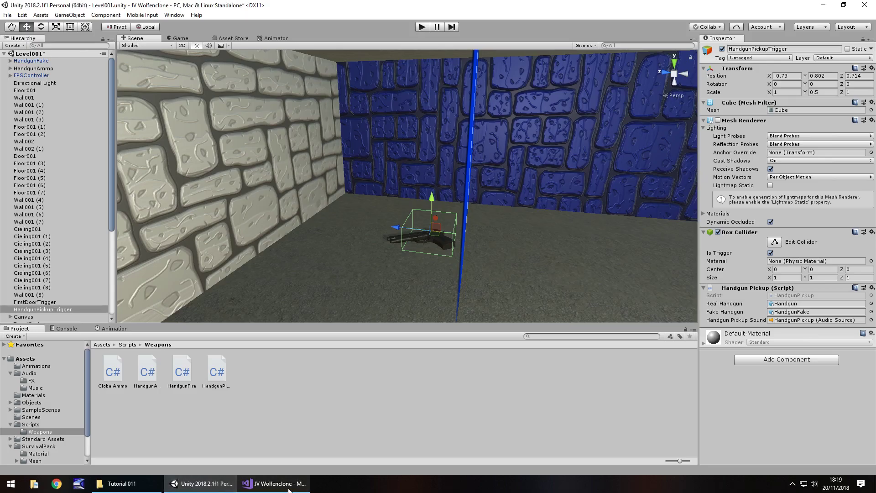
click(274, 484)
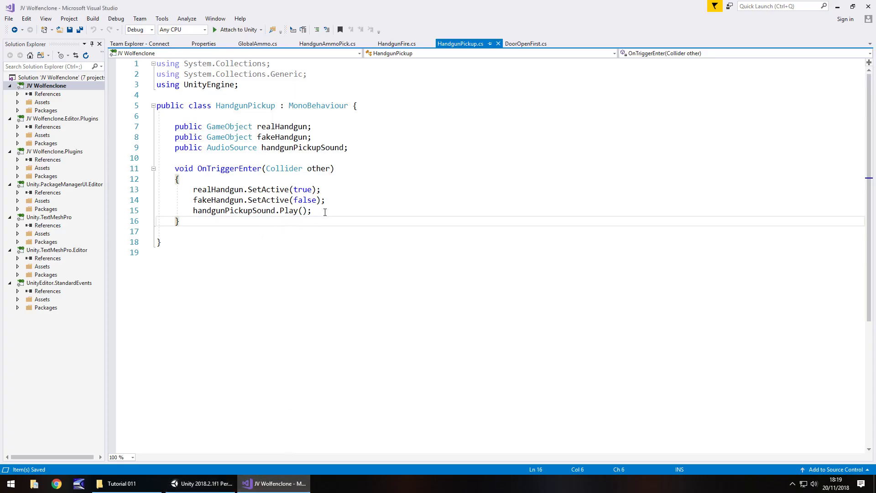
click(326, 213)
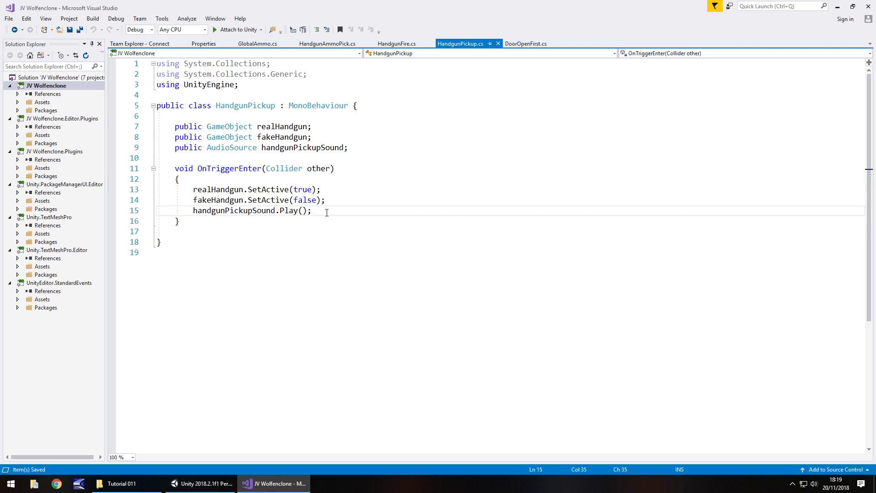
key(Return)
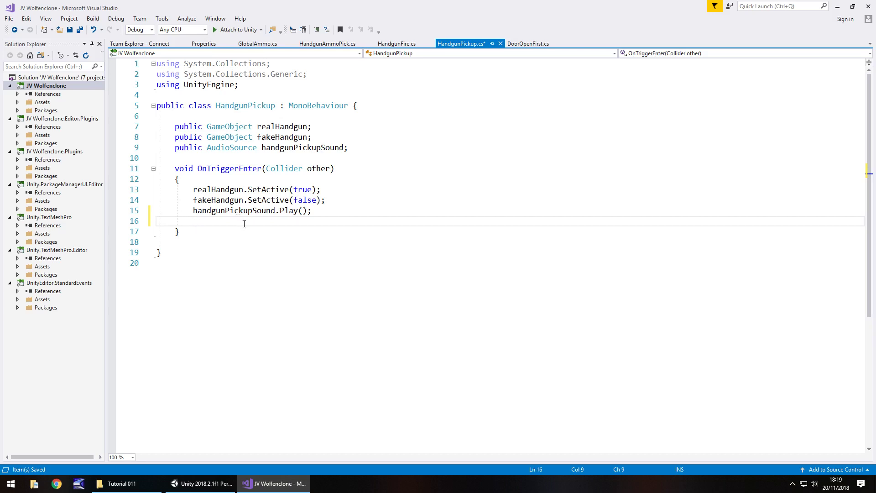
text(Ge)
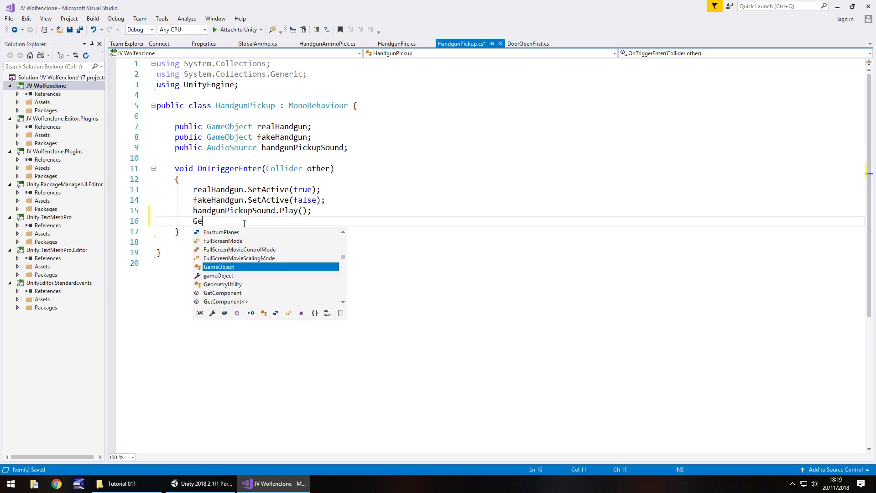
text(tComponent<)
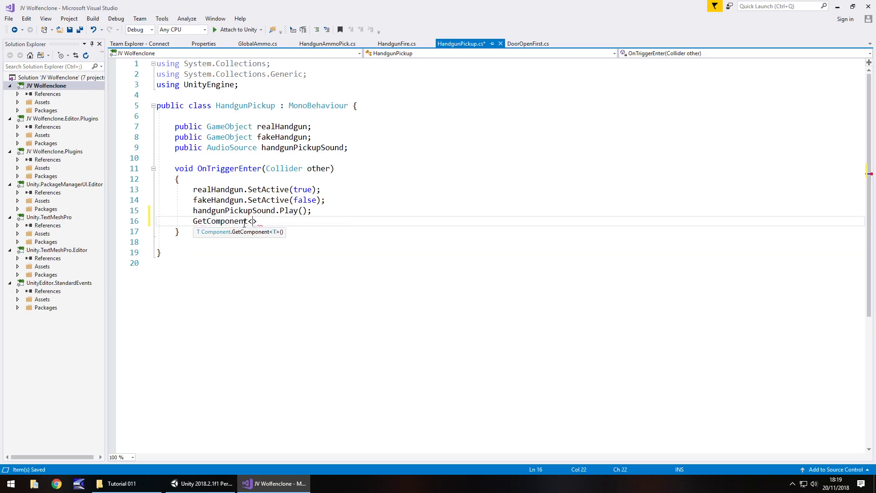
text(Box)
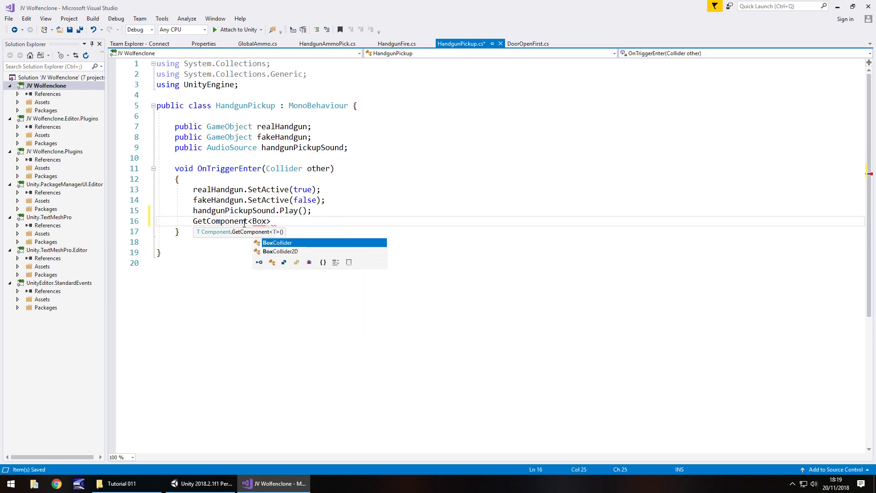
text(Collider>())
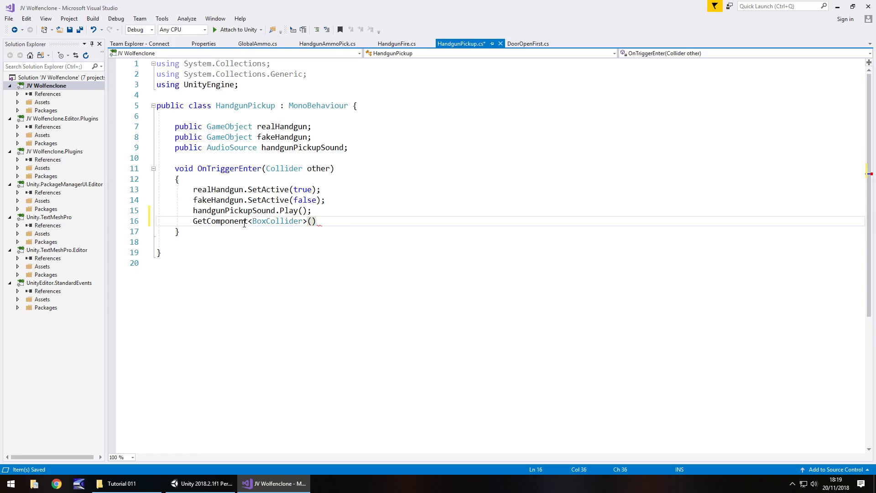
text(.enabled = false;)
key(ctrl+s)
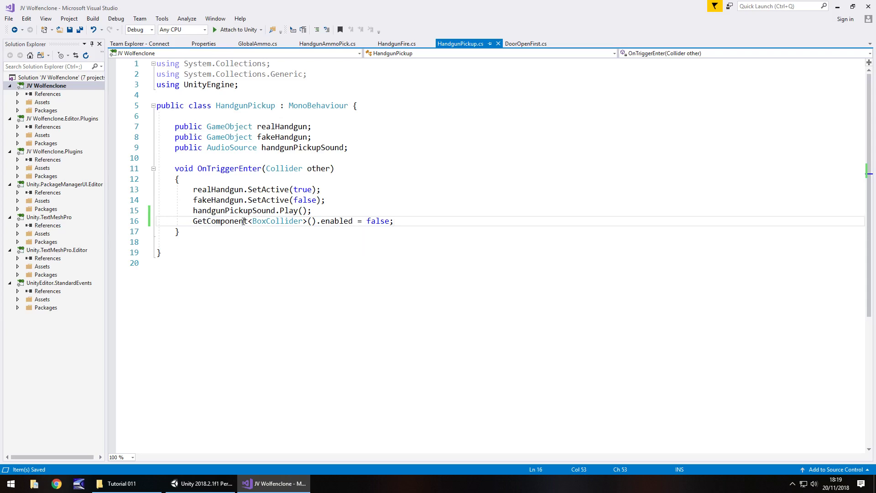
Step: Back in Unity, start Play and walk over the handgun and an ammo pickup
click(201, 483)
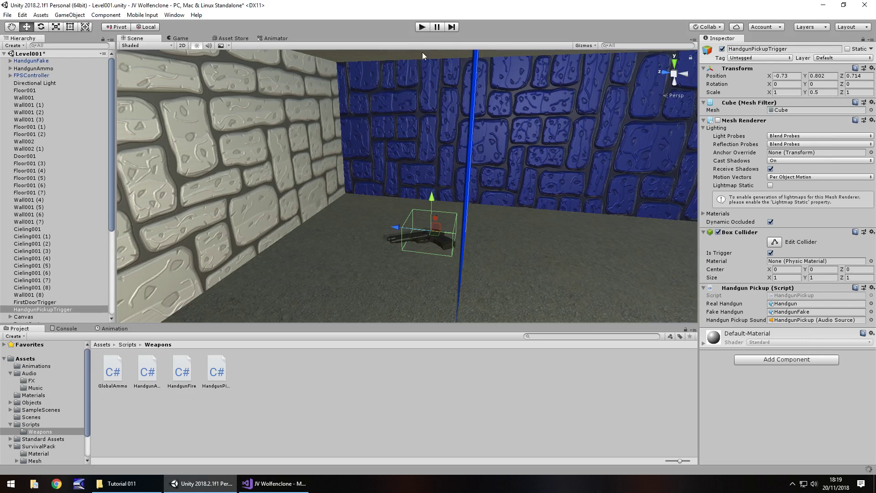
click(421, 27)
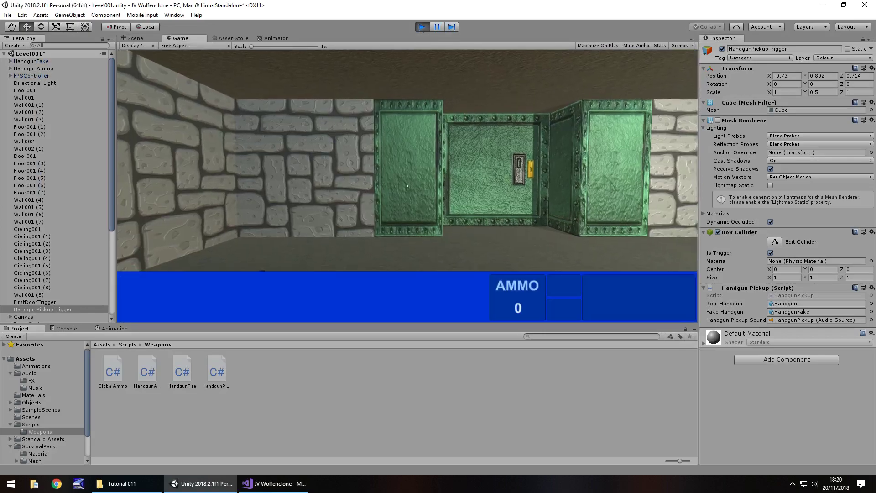
key(w)
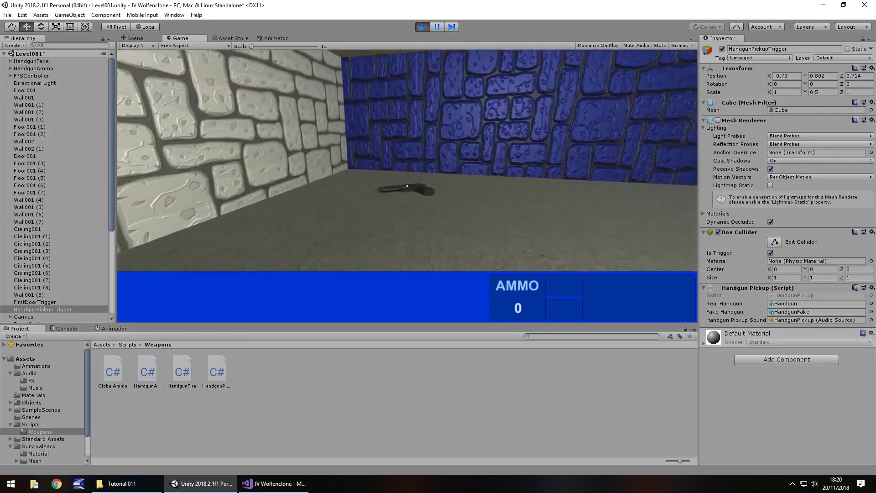
key(w)
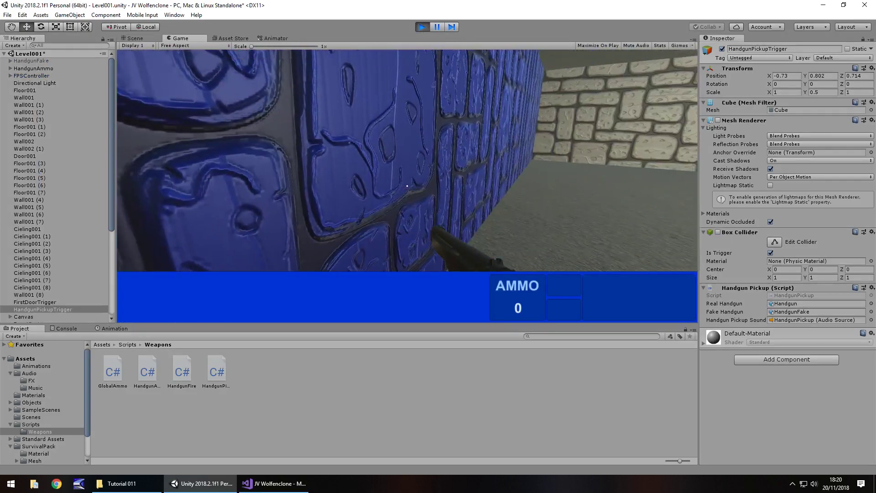
key(w)
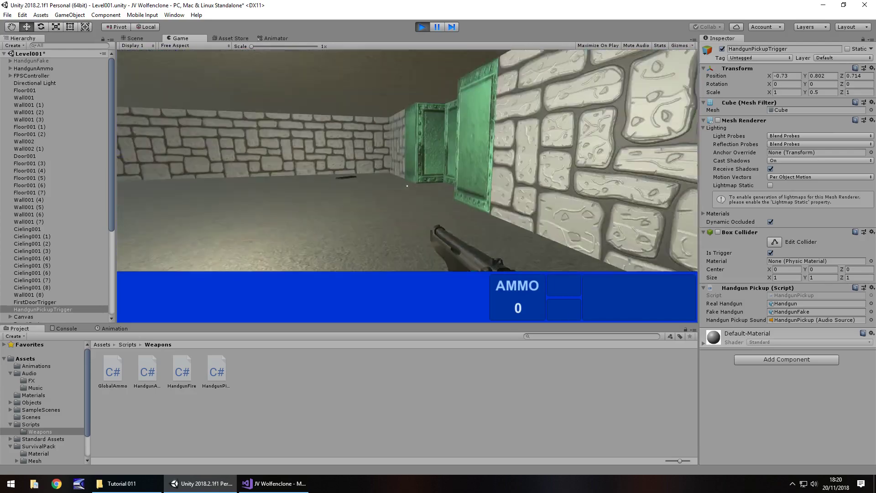
key(w)
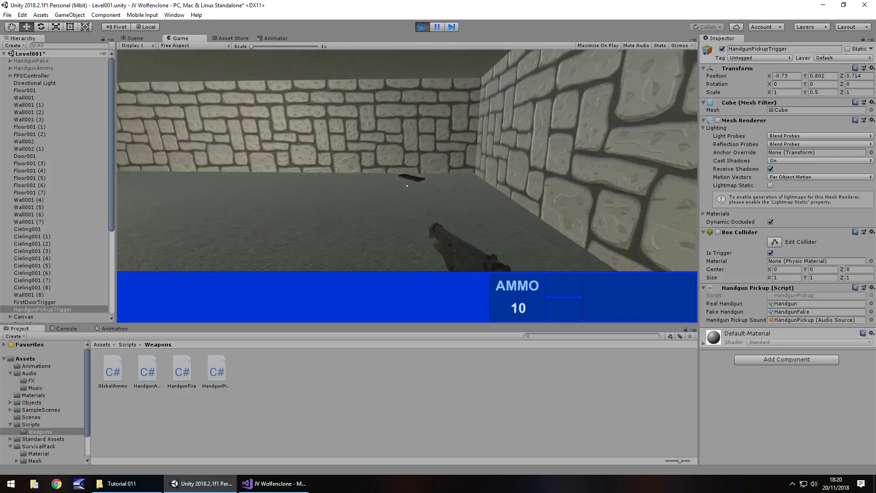
Step: Fire the handgun repeatedly at the blue wall, dropping AMMO from 10 to 2
click(407, 186)
click(407, 185)
click(407, 185)
click(407, 186)
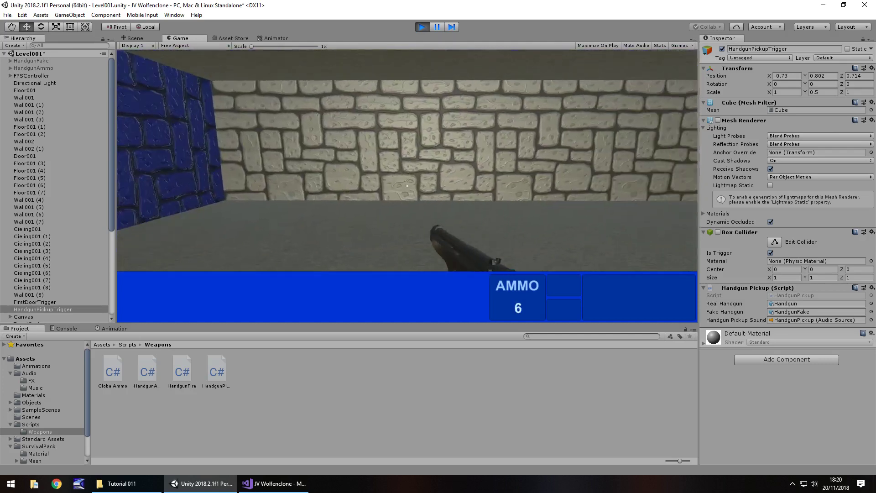
click(407, 185)
click(407, 186)
click(407, 186)
click(407, 186)
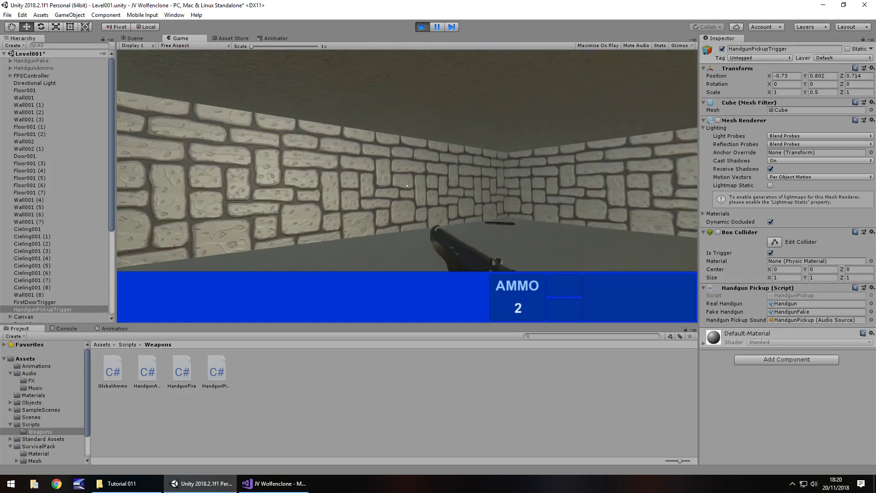
click(407, 185)
click(407, 185)
Step: Stop the game, survey the walls and green door in the Scene view, then play again
key(ctrl+p)
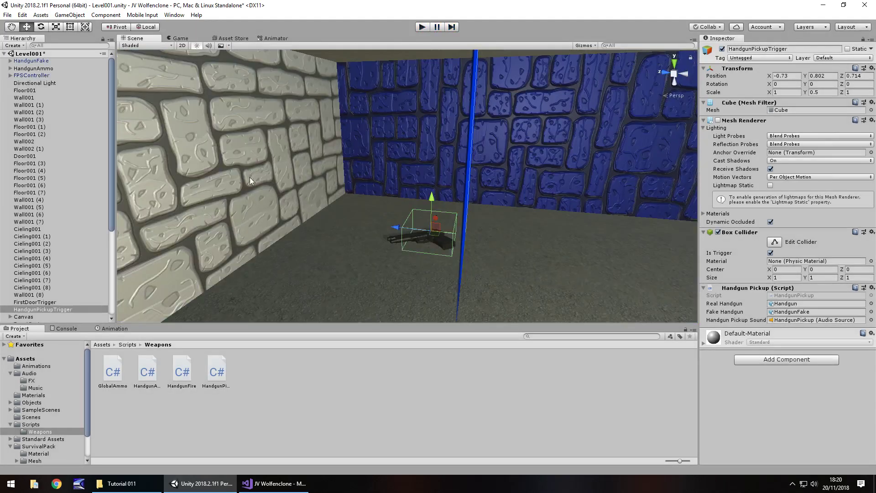
right_drag(250, 177, 355, 228)
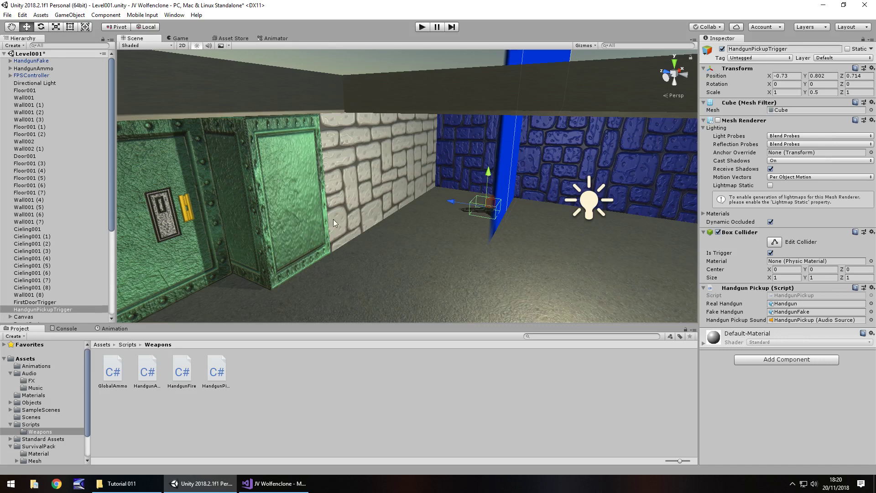
right_drag(333, 223, 383, 207)
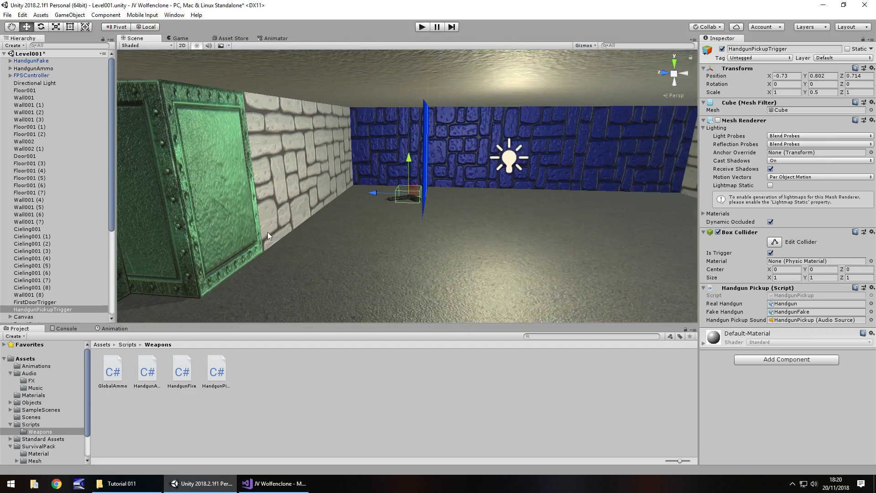
middle_drag(267, 232, 522, 225)
right_drag(522, 225, 839, 220)
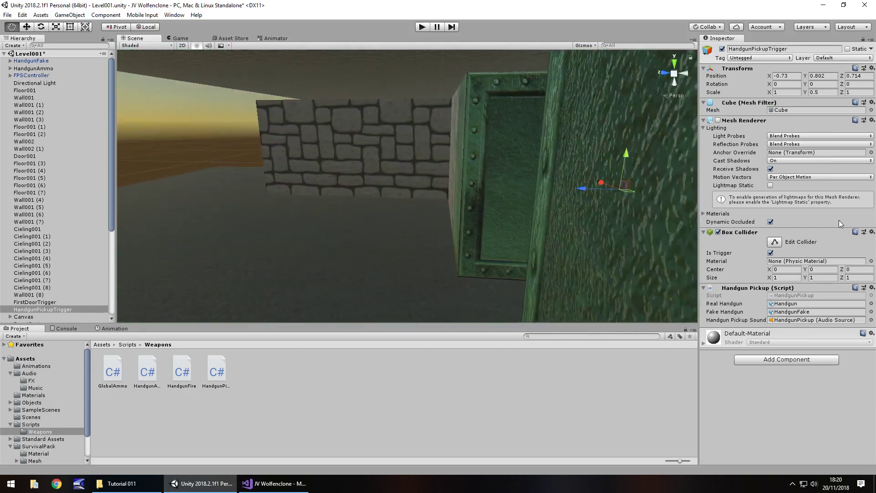
right_drag(319, 205, 410, 217)
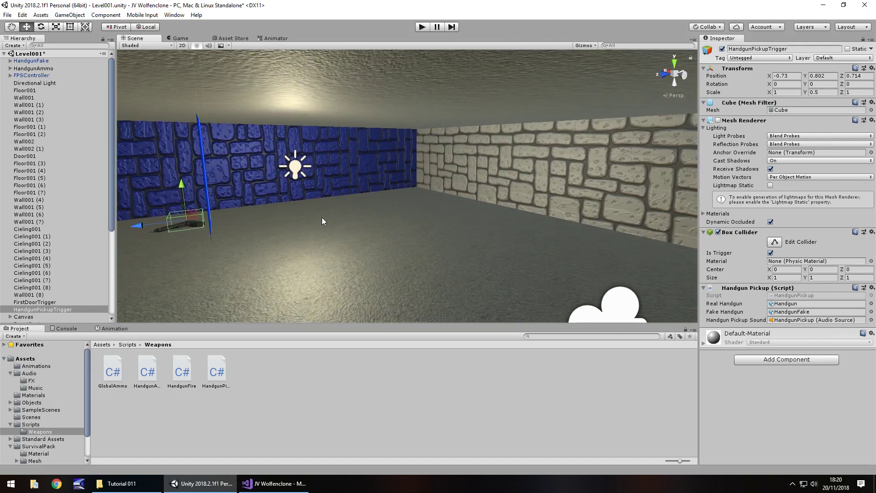
click(430, 27)
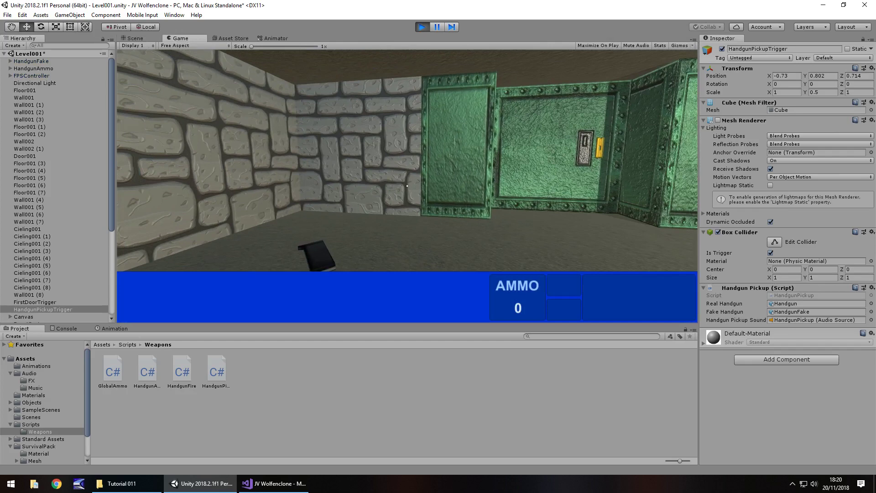
Step: End Play mode and turn the Scene view from the stone wall to the blue wall and door
key(ctrl+p)
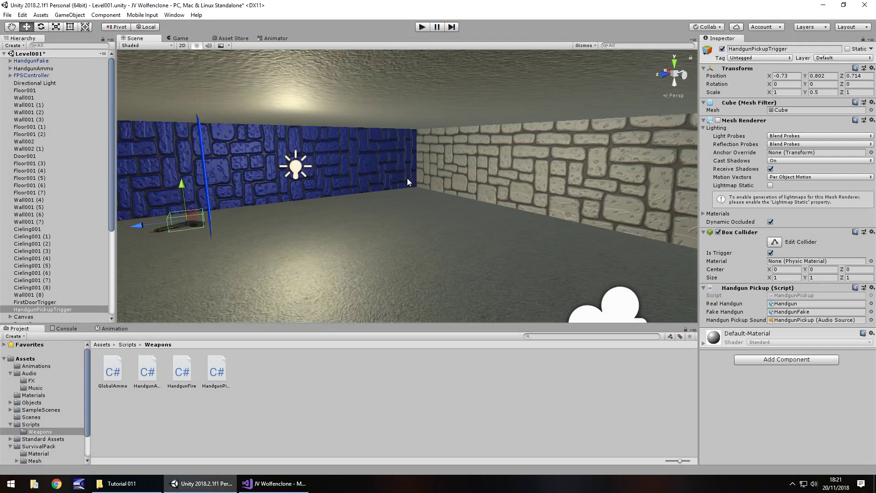
right_drag(407, 178, 480, 228)
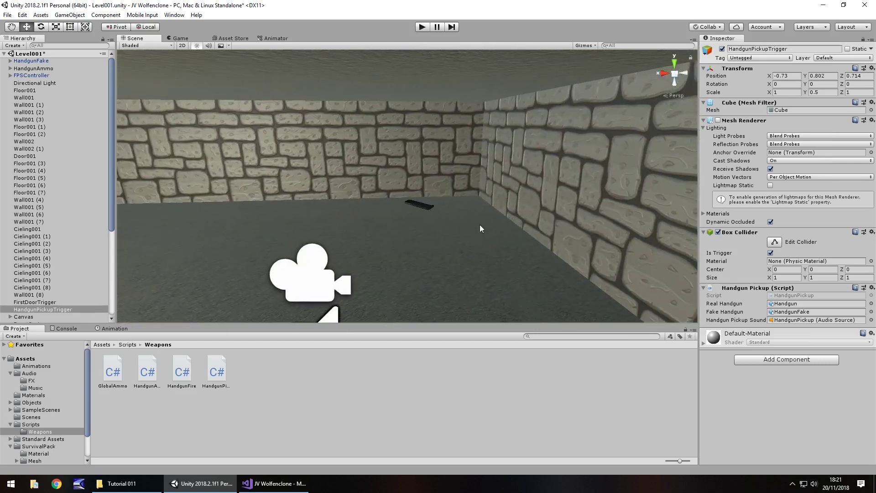
right_drag(411, 212, 360, 215)
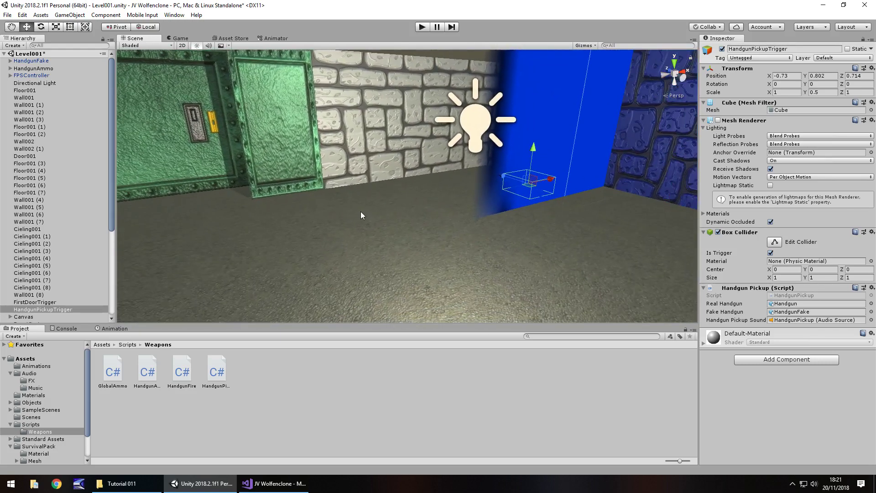